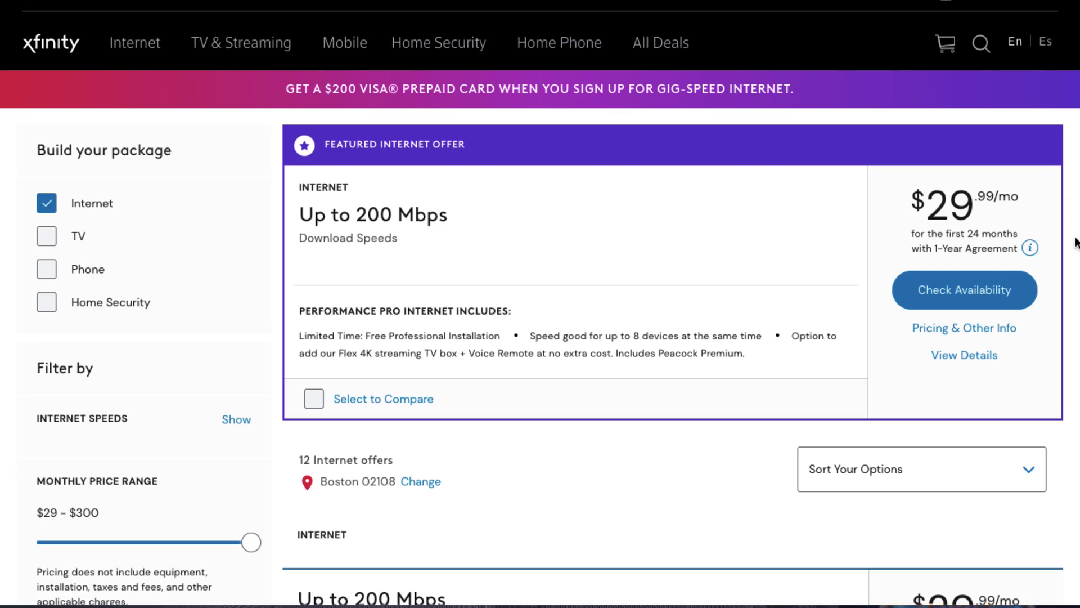
Scroll the Xfinity offers past the 200 Mbps plans to the Up to 400 and 800 Mbps plans
scroll(1075, 242, "down", 9)
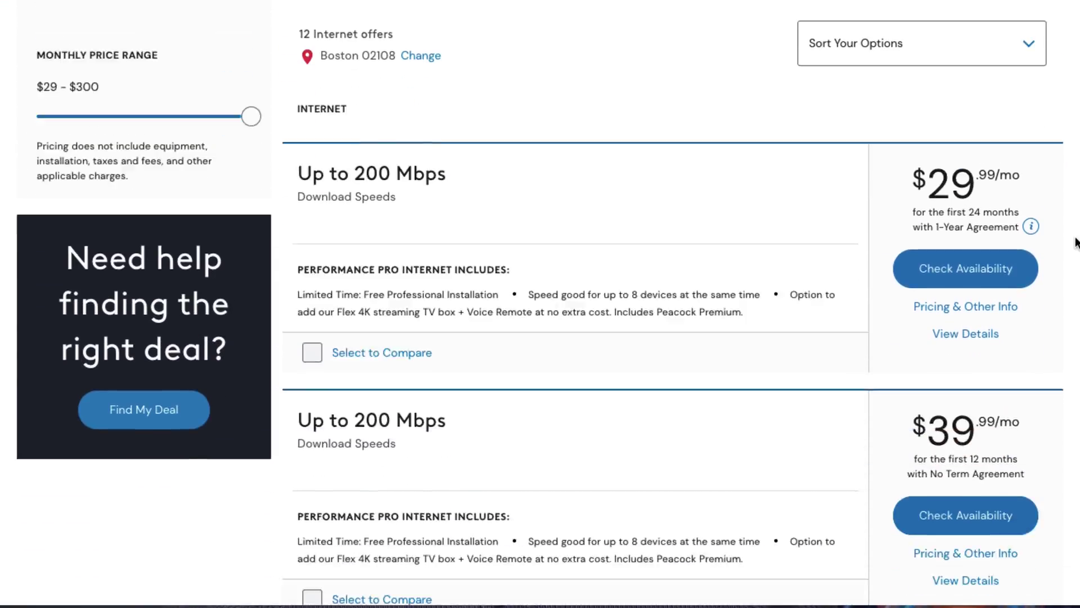
scroll(1076, 242, "down", 8)
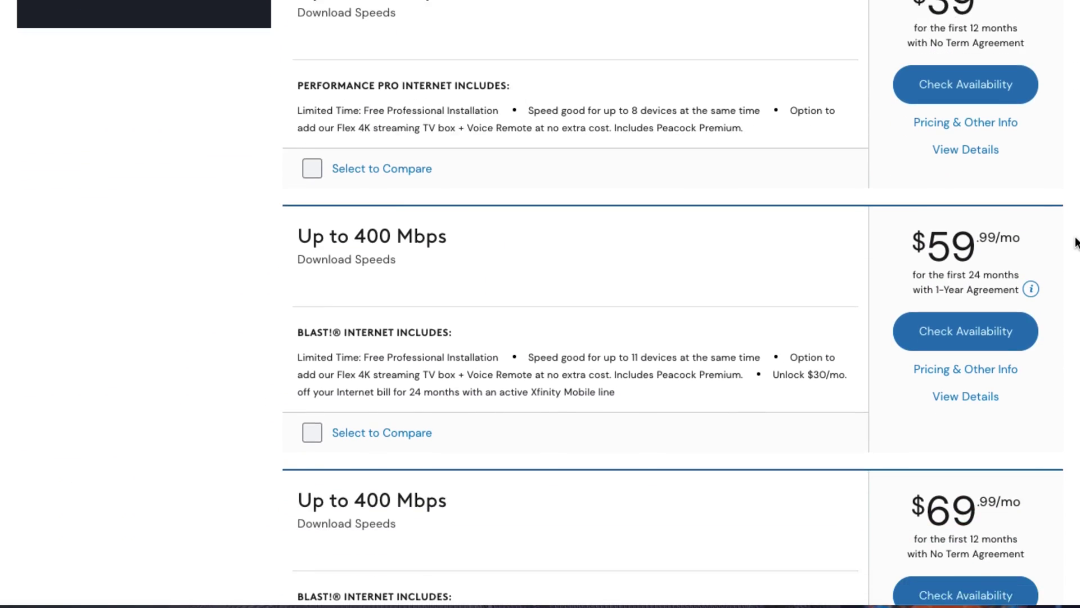
scroll(1076, 242, "down", 7)
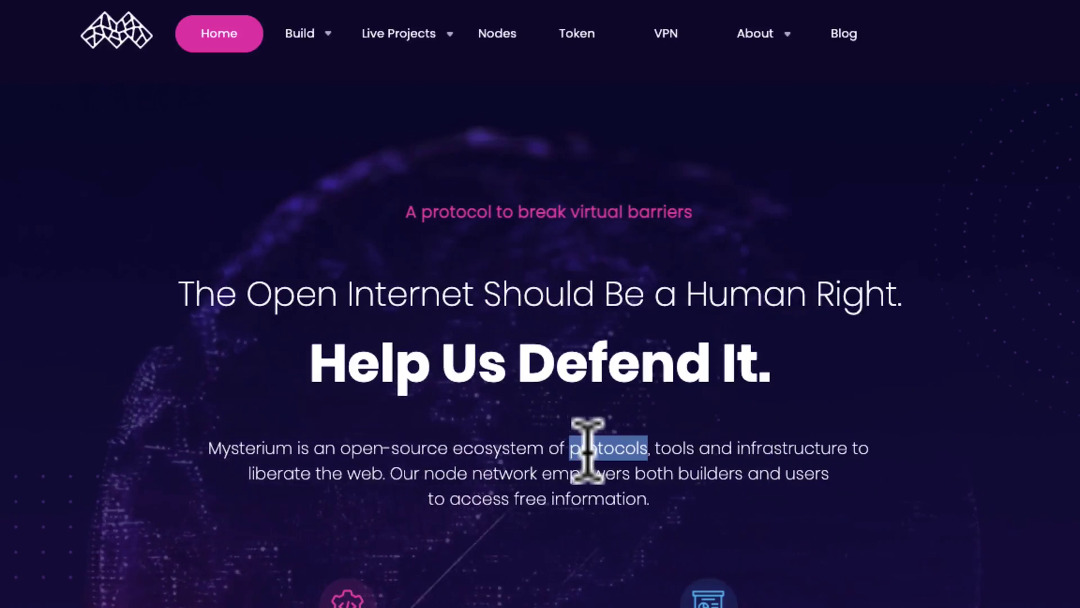
Highlight the first two lines of the mission paragraph under 'Help Us Defend It.'
triple_click(589, 448)
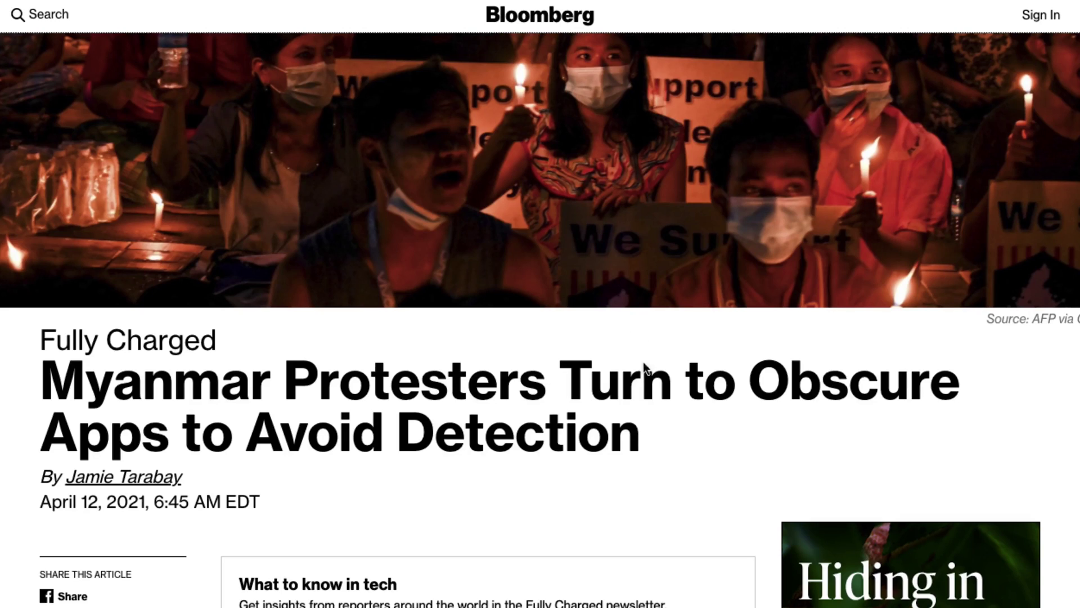
Scroll to the Bloomberg article's final paragraph and select the words 'Mysterium Network'
scroll(650, 387, "down", 7)
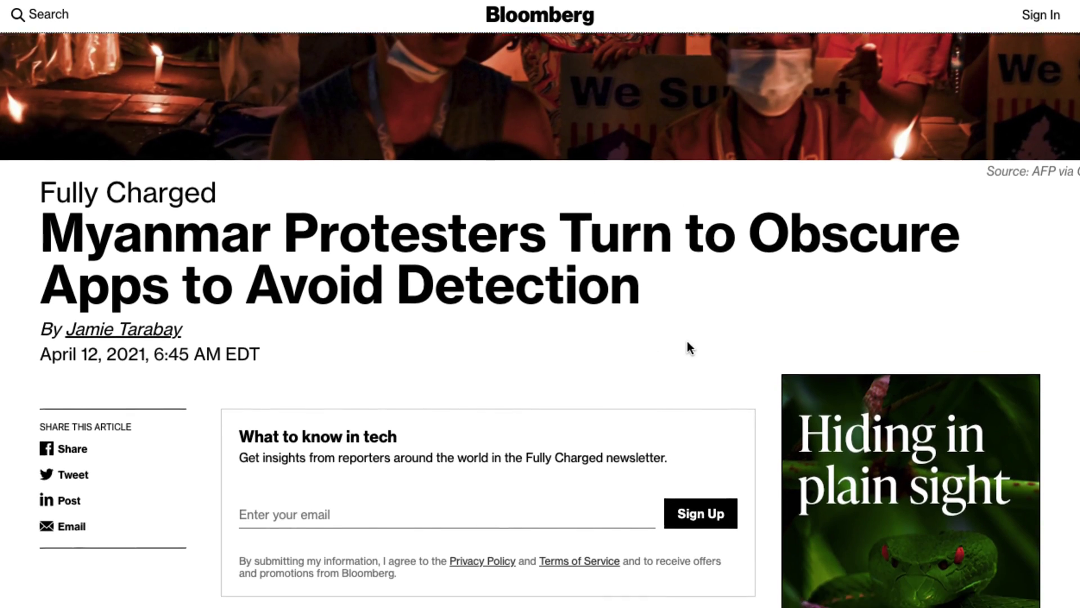
scroll(687, 344, "down", 3)
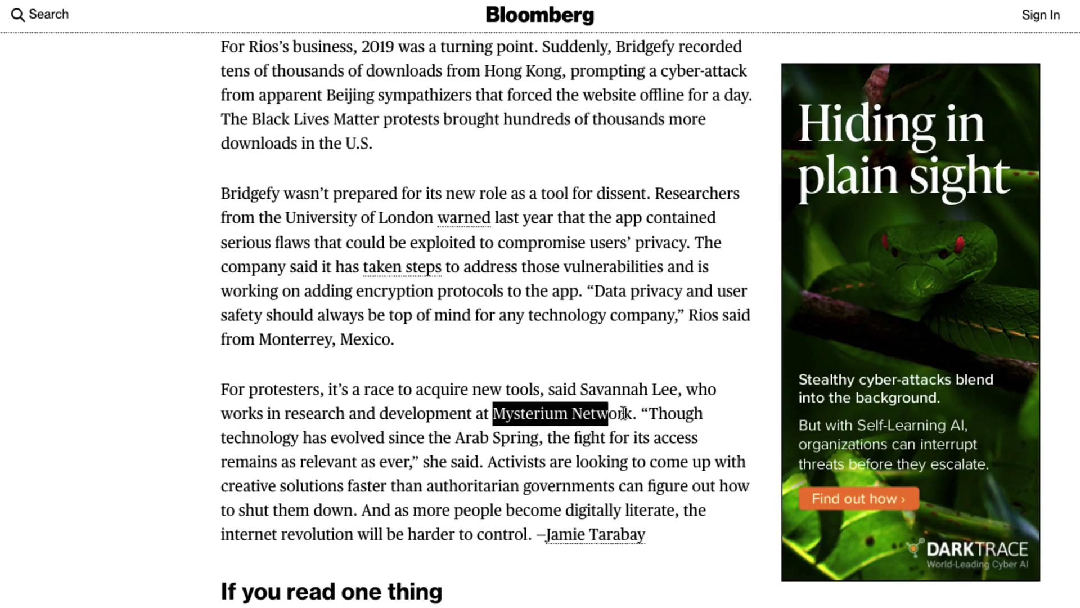
left_click_drag(623, 413, 629, 413)
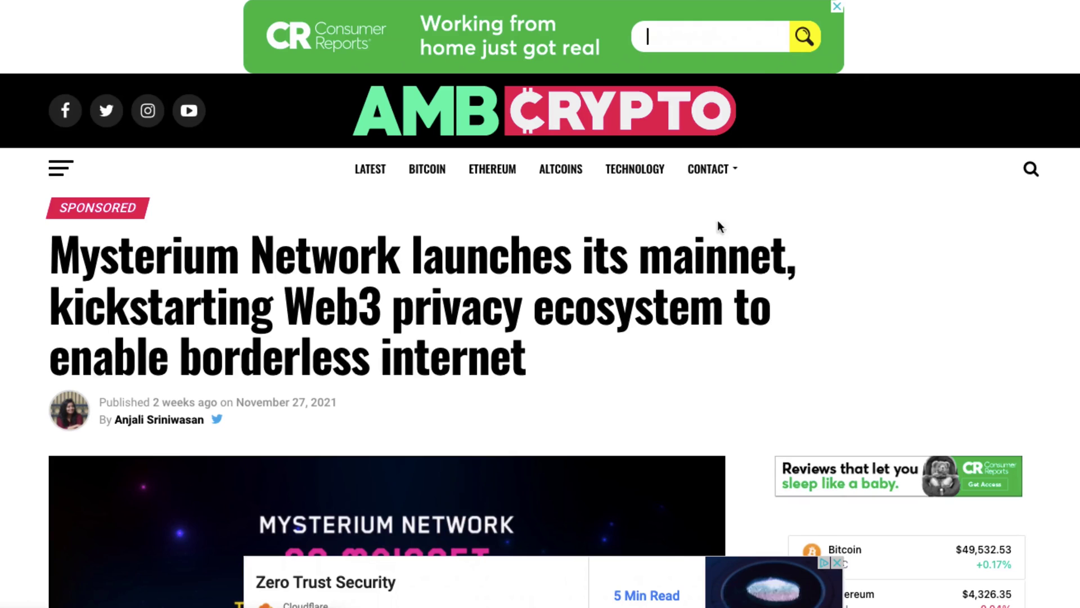
Scroll the AMBCrypto article down to the paragraphs about the 27 Nov 2021 mainnet launch
scroll(722, 344, "down", 15)
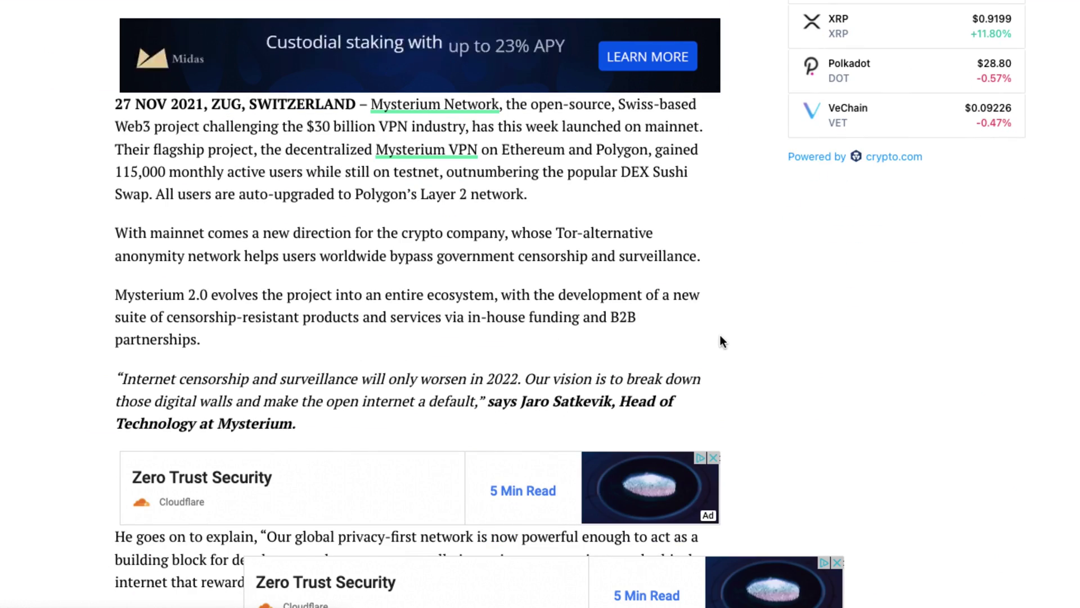
scroll(722, 343, "down", 2)
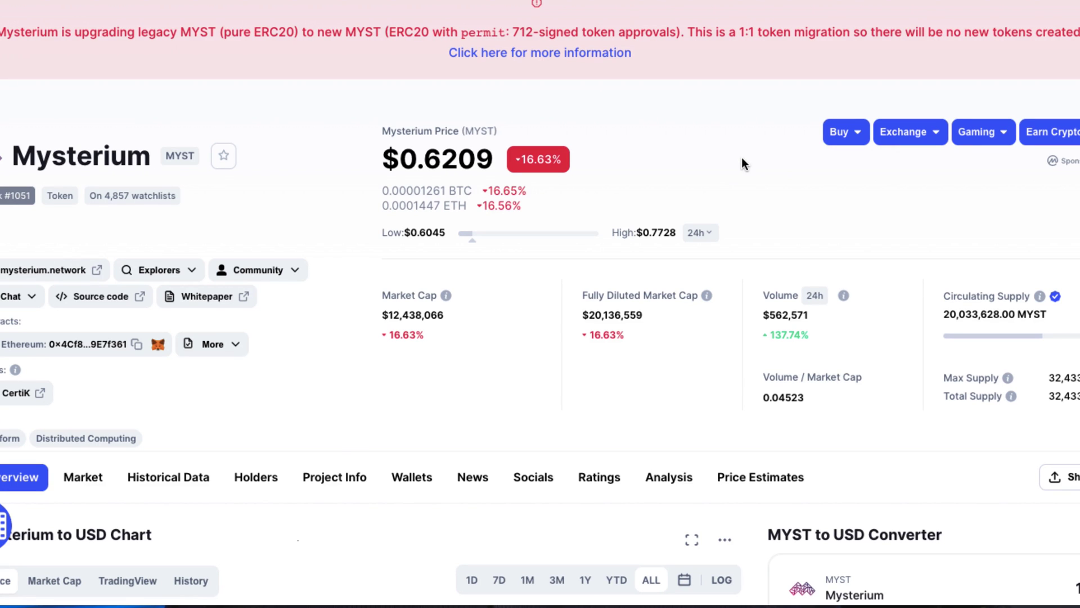
Scroll the MYST page down to the Mysterium to USD chart and MYST Price Statistics
scroll(741, 157, "down", 10)
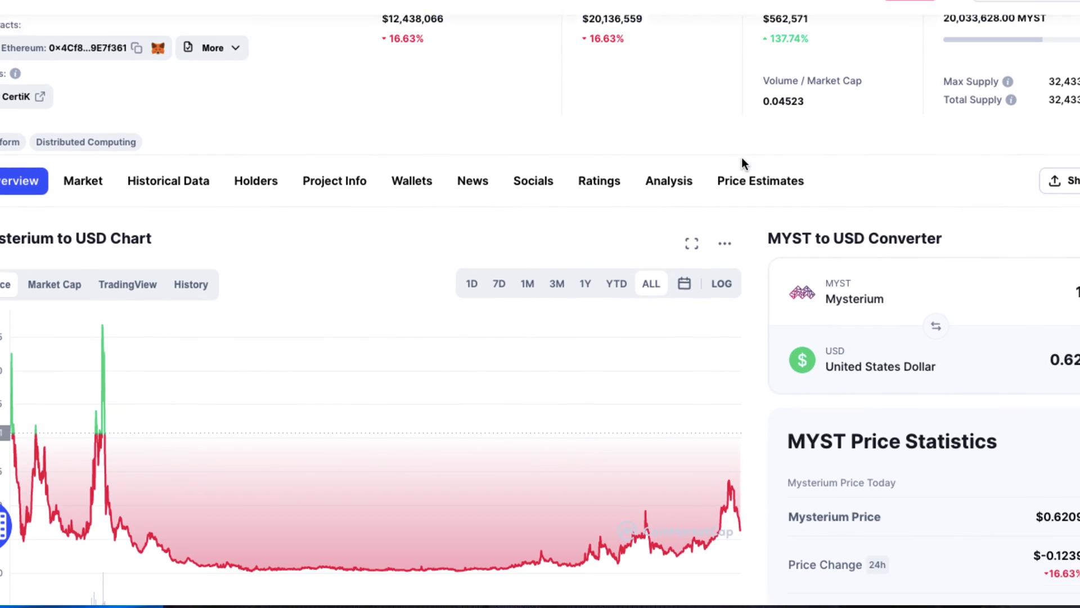
scroll(755, 235, "down", 2)
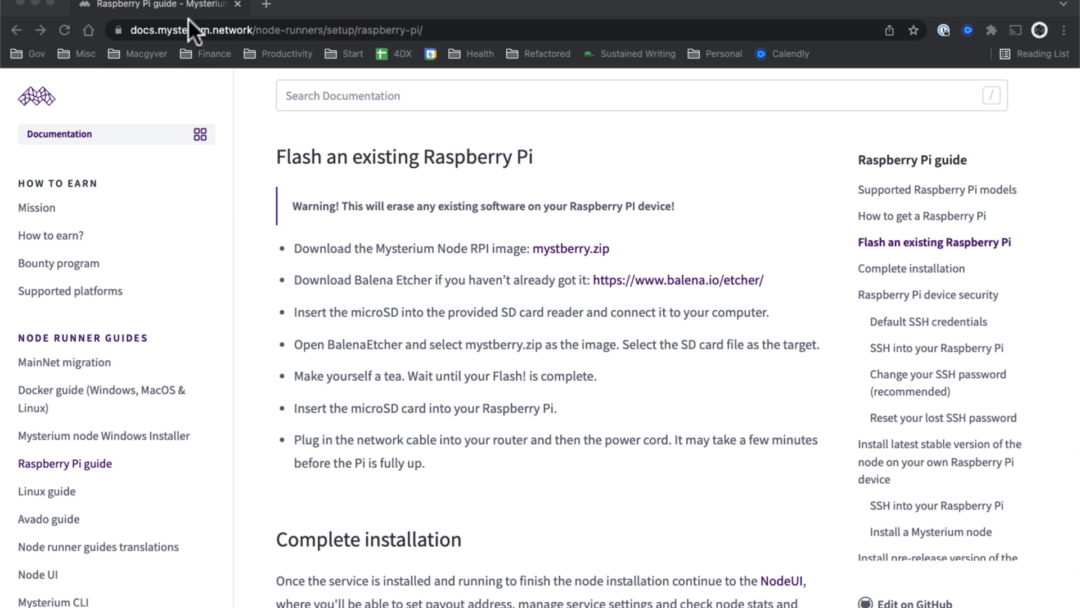
Start the mystberry.zip image download and highlight the Balena Etcher name in the guide
left_click(575, 243)
left_click(568, 247)
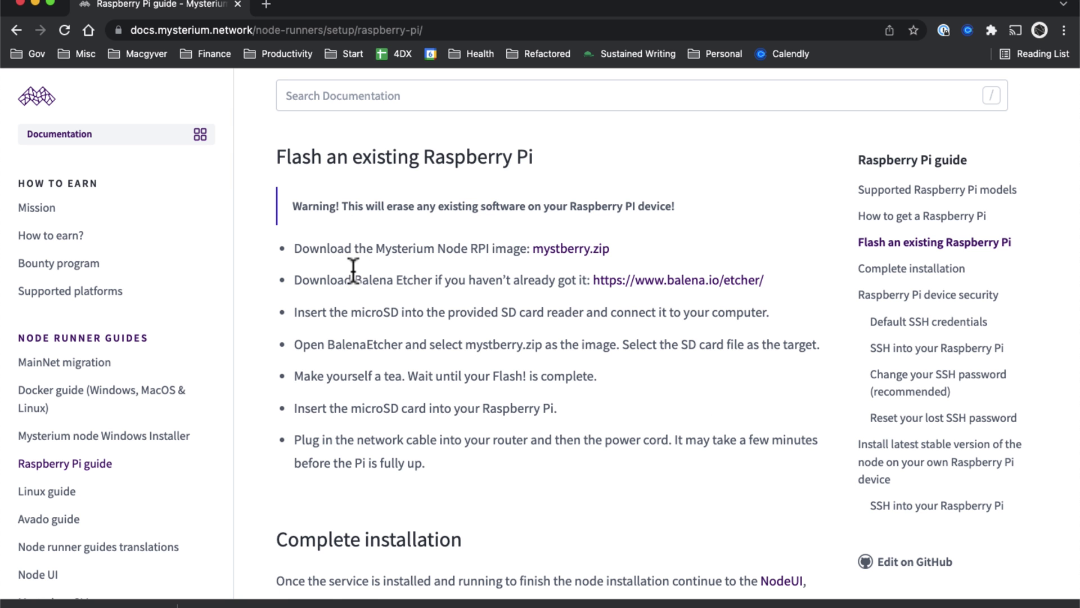
left_click_drag(356, 280, 442, 281)
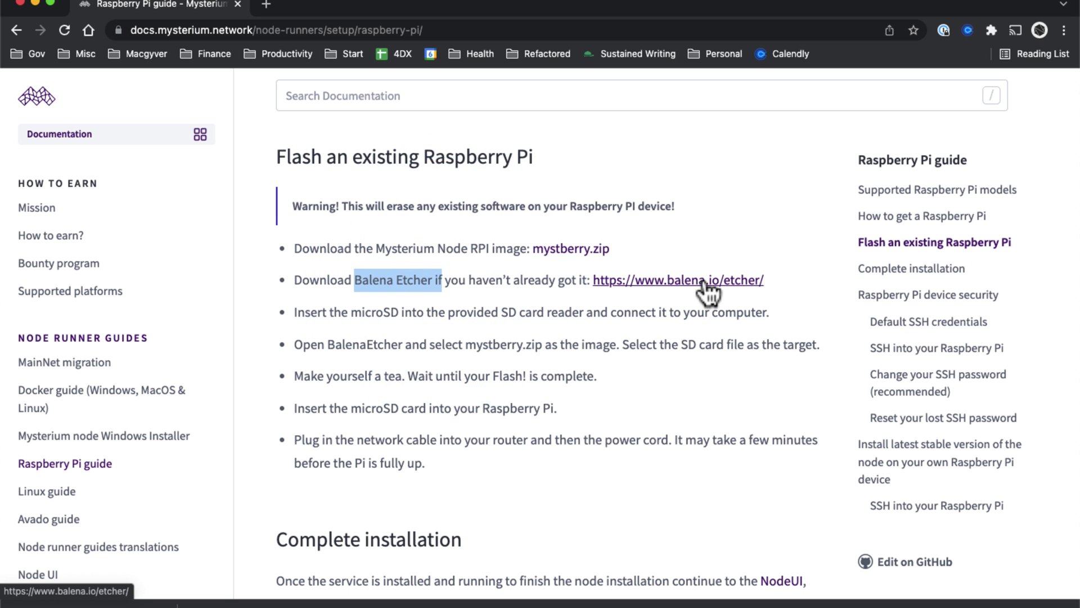
Save the balenaEtcher-1.7.1.dmg macOS installer from balena.io/etcher to the Desktop
left_click(703, 281)
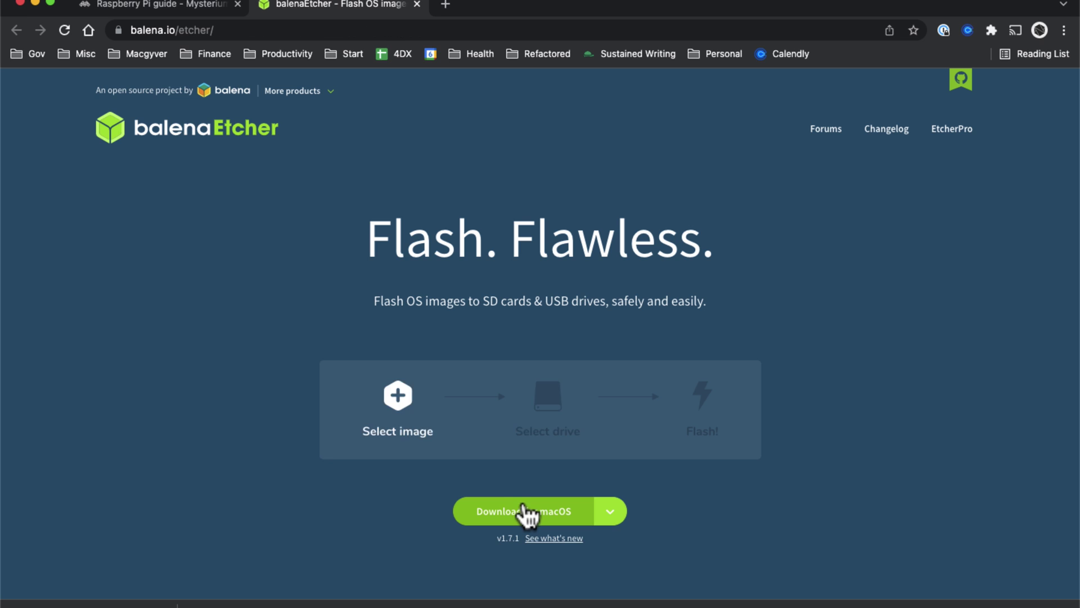
left_click(526, 511)
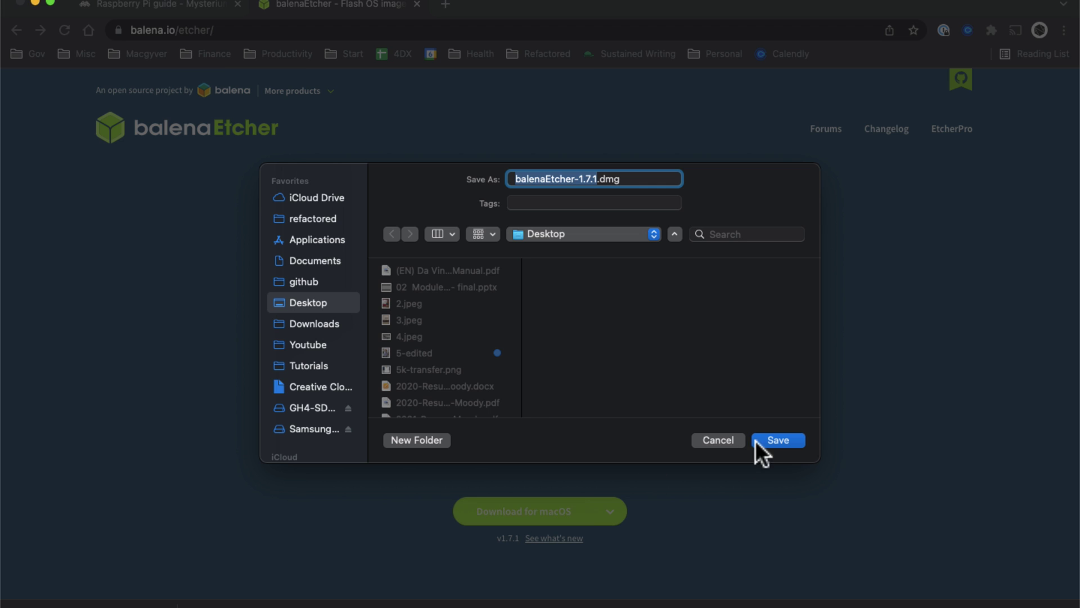
left_click(767, 438)
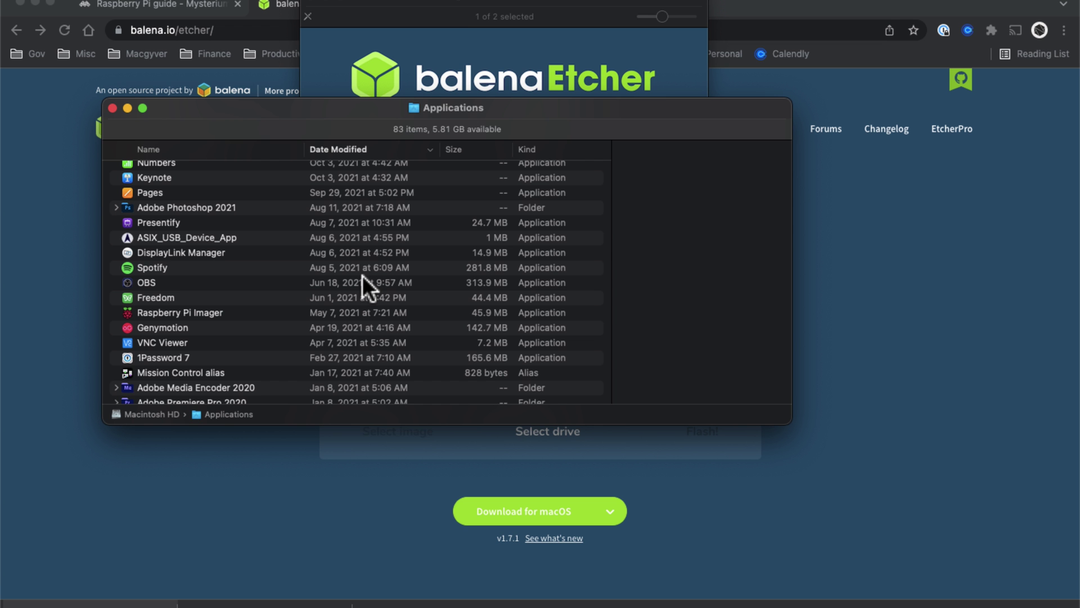
Launch balenaEtcher from the Applications folder and close the Finder window
scroll(362, 275, "up", 10)
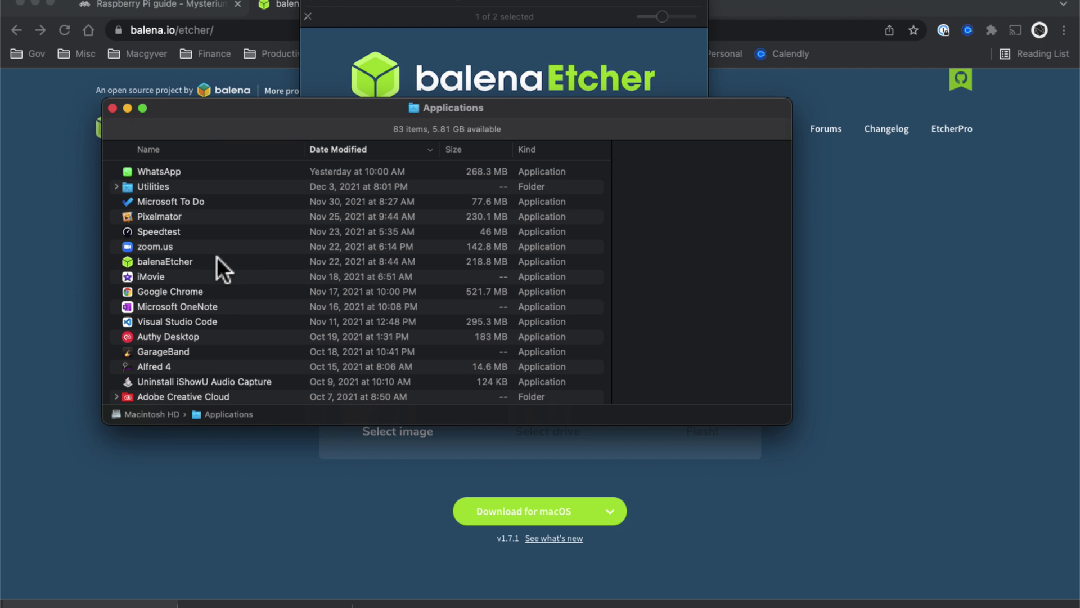
left_click(217, 259)
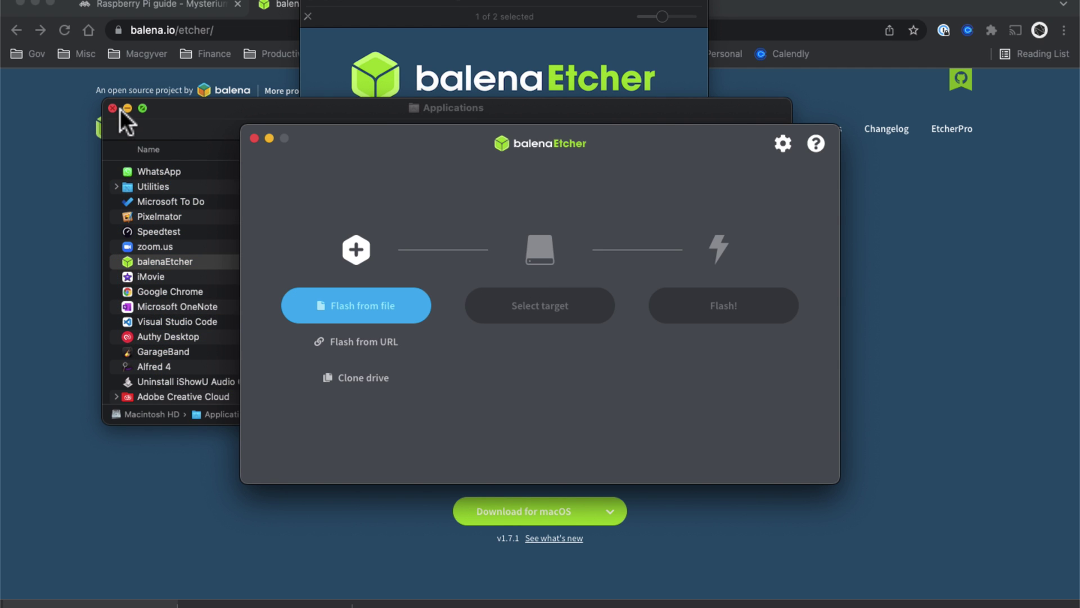
left_click(111, 107)
Load mystberry.zip from the Desktop (2.94 GB lite image) as Etcher's source image
left_click(311, 5)
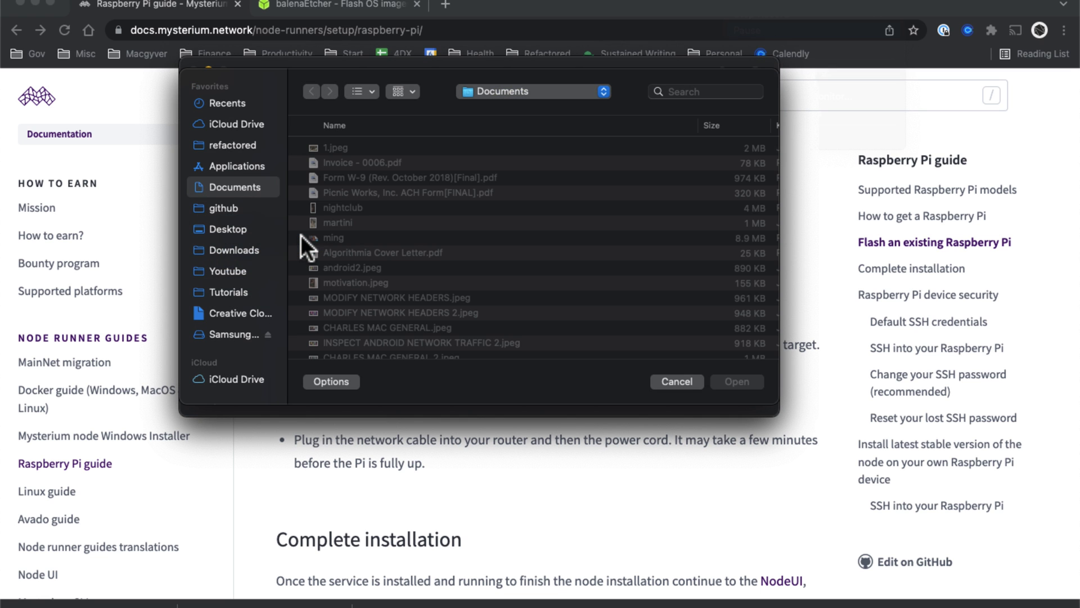
left_click(226, 228)
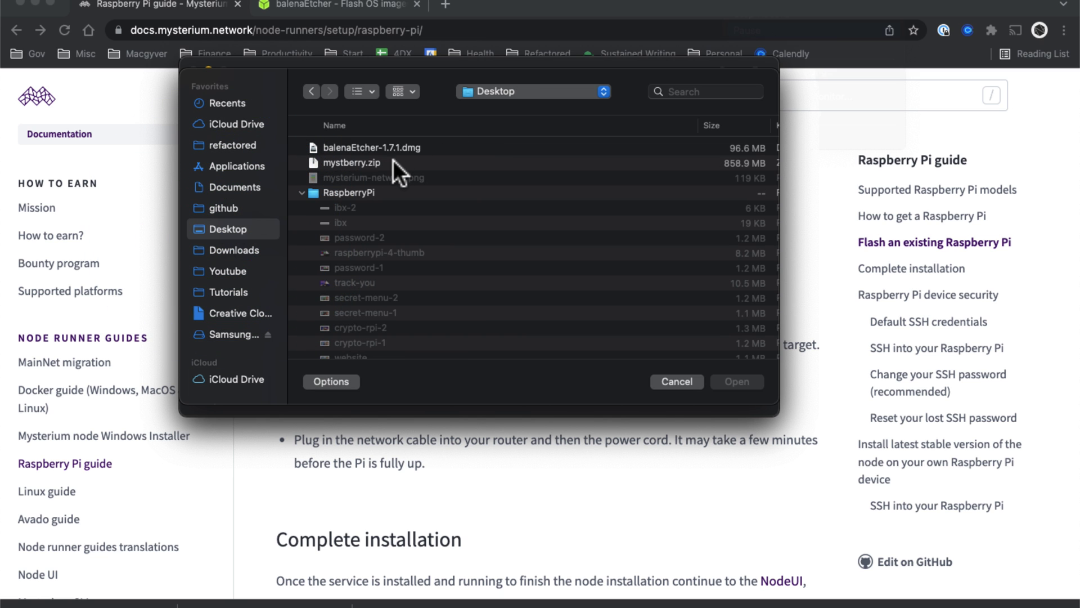
left_click(393, 162)
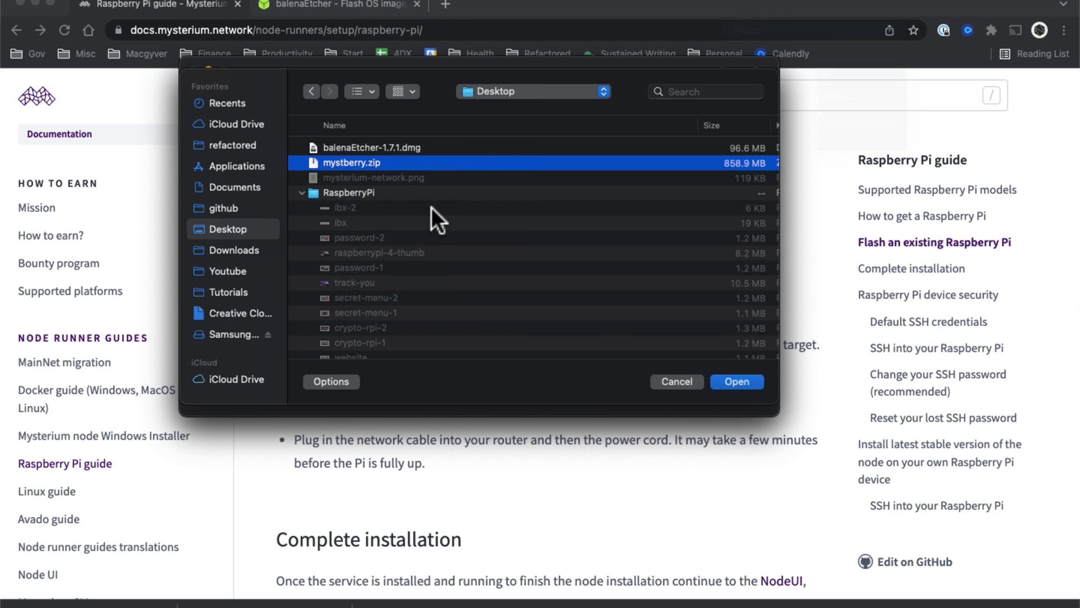
left_click(741, 380)
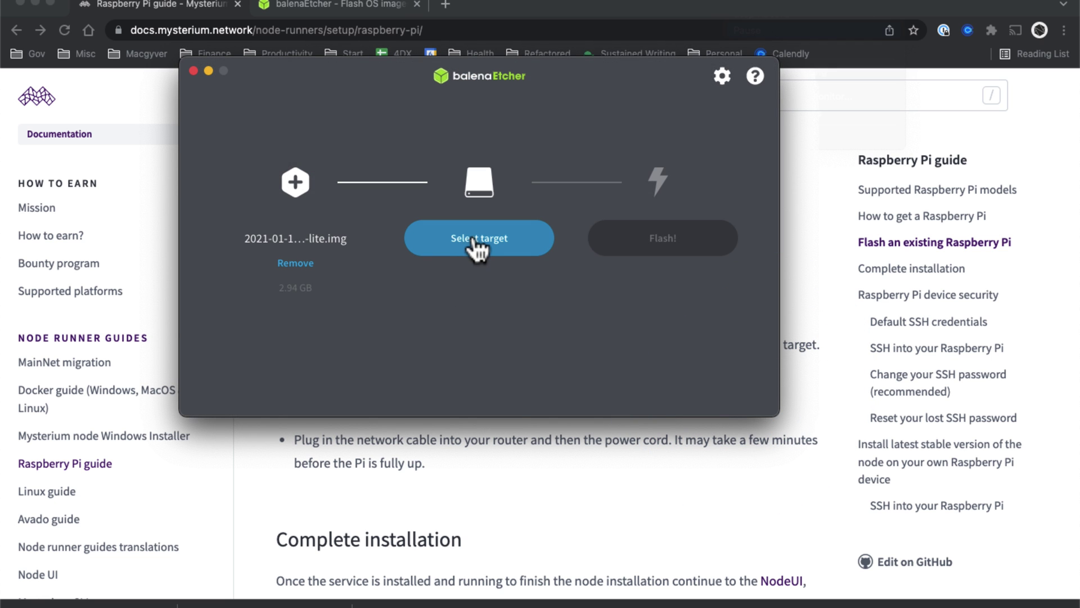
Tick the 31.9 GB APPLE SD Card Reader Media (/dev/disk3) as the target drive
left_click(477, 245)
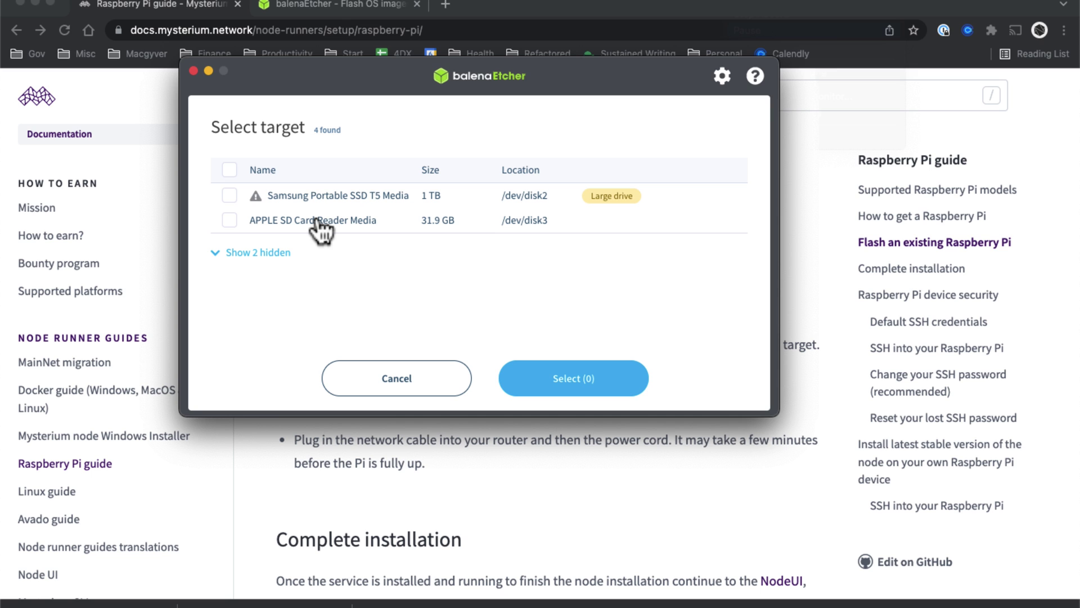
left_click(229, 220)
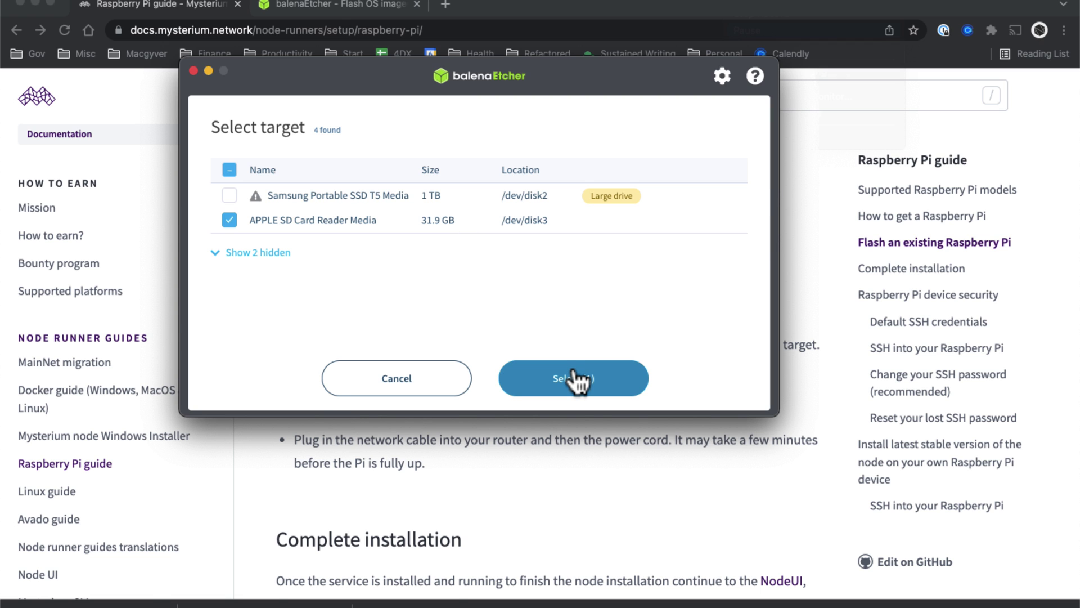
Confirm the SD card target and flash the image until Flash Complete shows 1 successful target
left_click(639, 135)
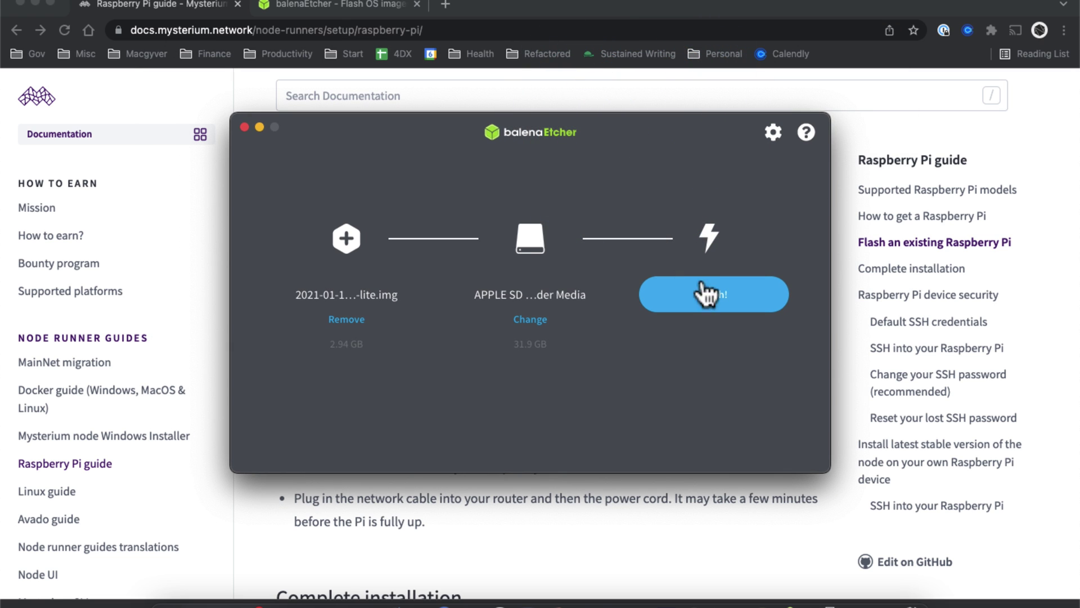
left_click(712, 295)
scroll(445, 523, "up", 2)
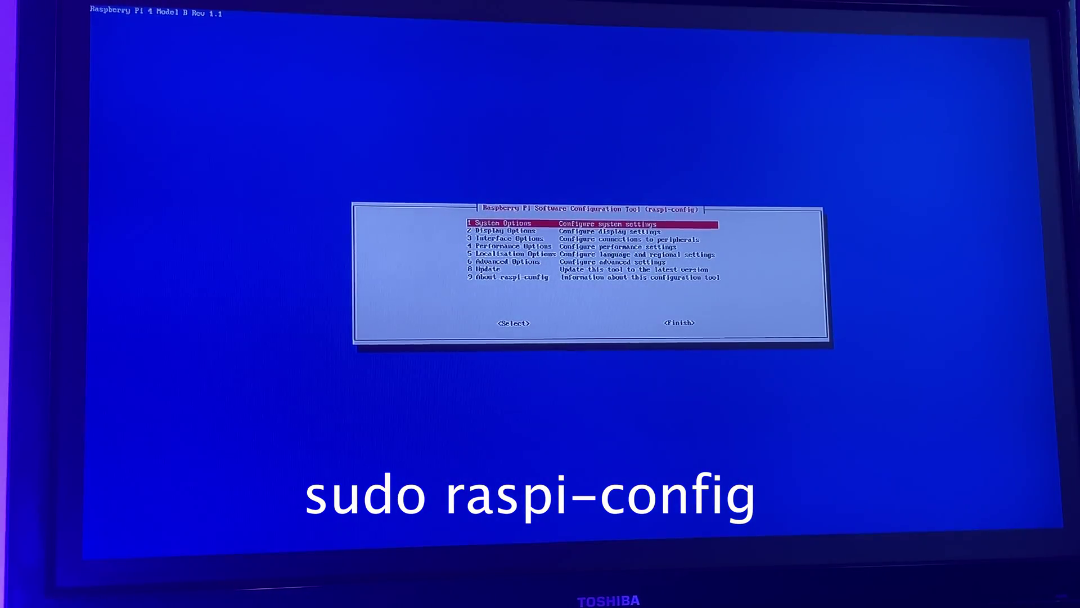
Set the wireless LAN country to US under System Options > Wireless LAN
key("Down")
key("Up")
key("Return")
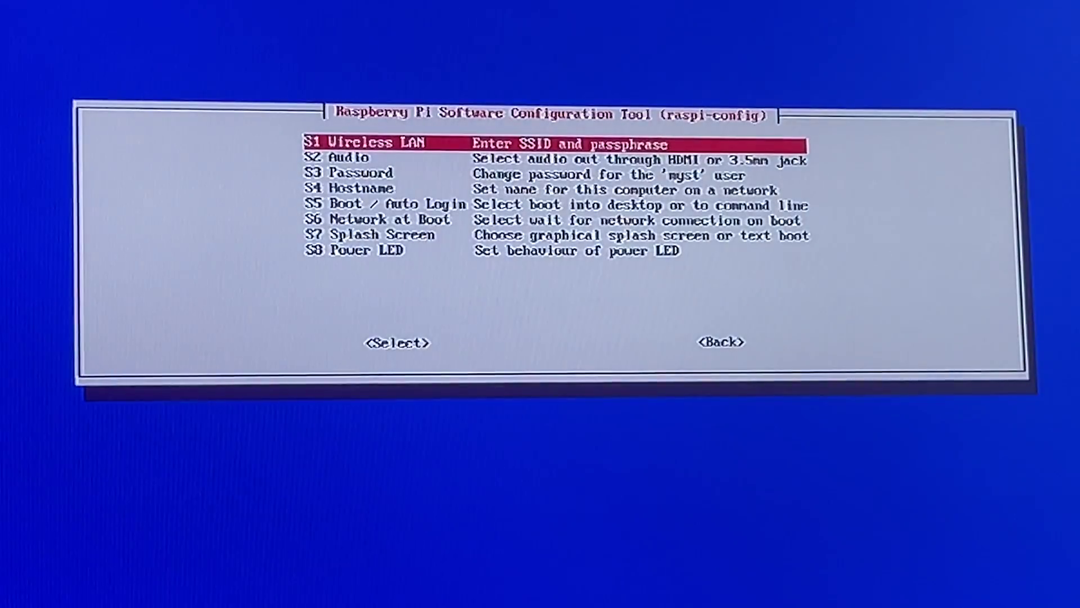
key("Down")
key("Down")
key("Up")
key("Up")
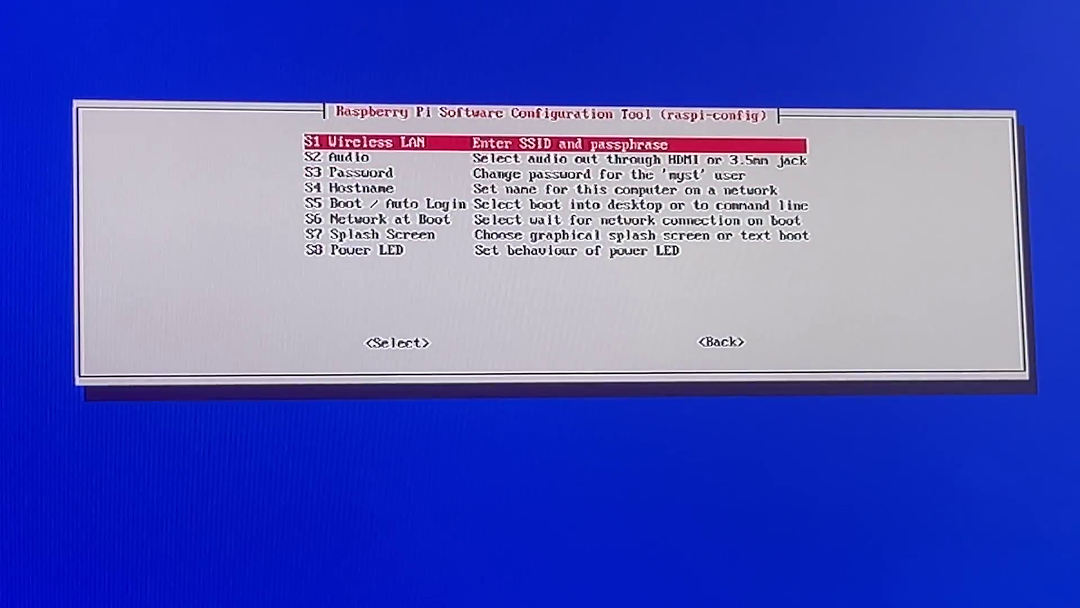
key("Return")
key("Down")
key("Down")
key("Down")
key("Down")
key("Down")
key("Up")
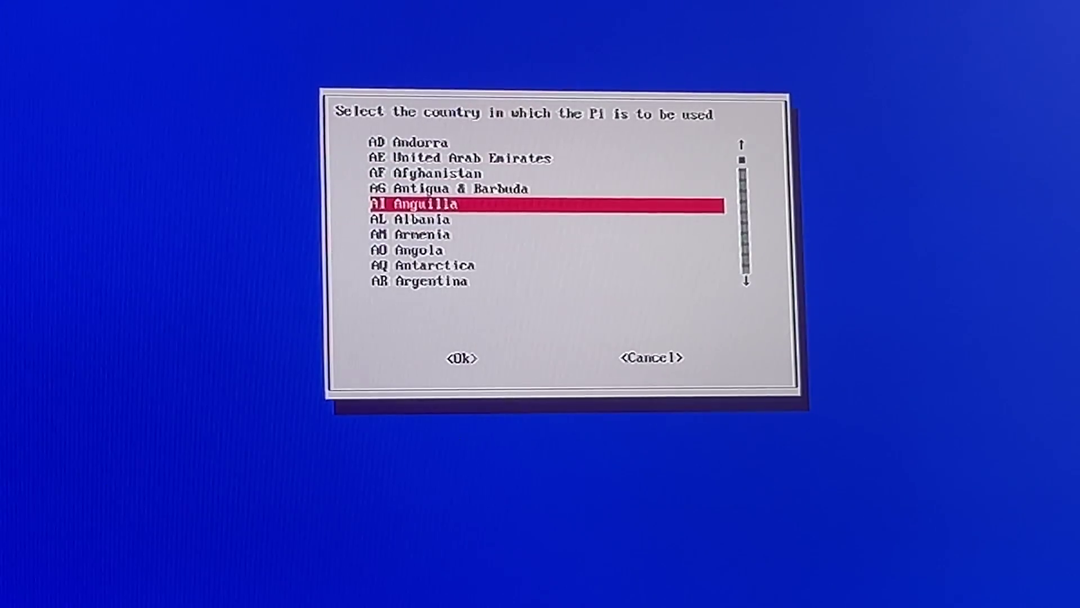
key("Down")
key("Down")
key("Down")
key("Down")
key("Down")
key("Down")
key("Down")
key("Down")
key("Down")
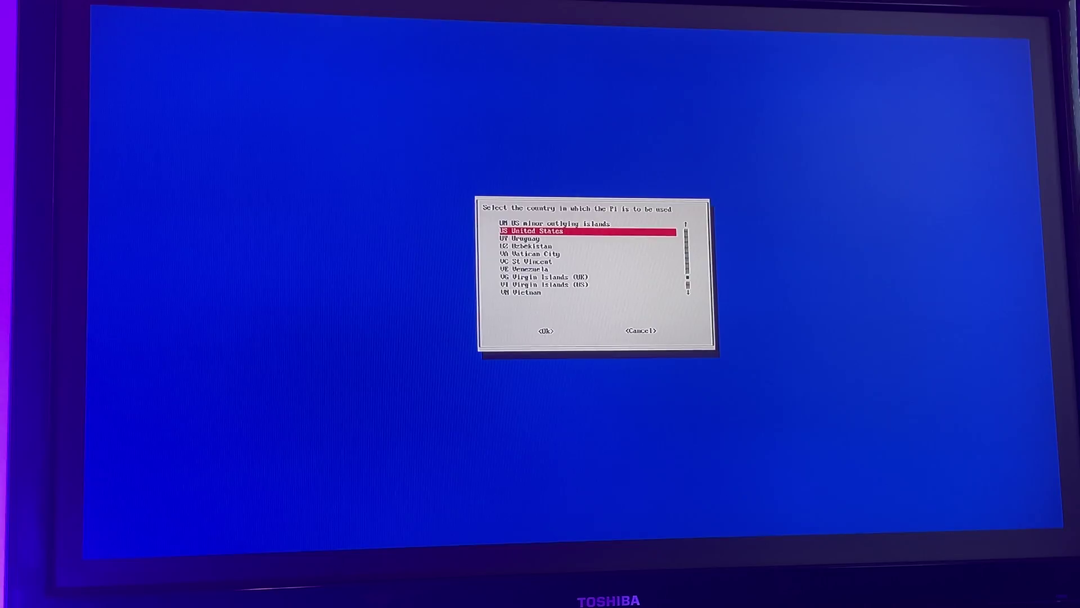
key("Return")
key("Return")
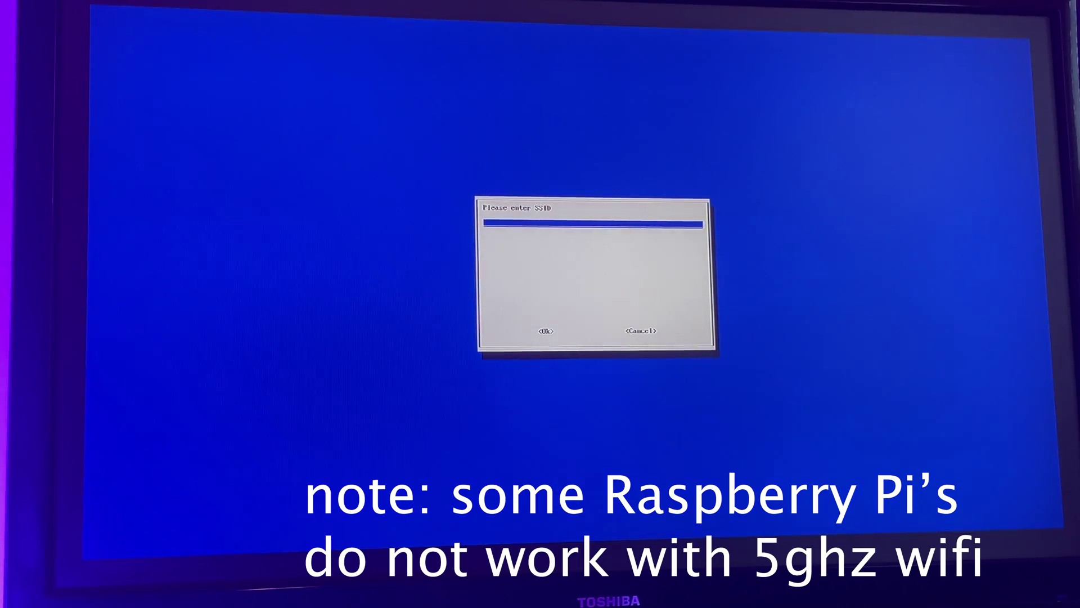
Enter SSID 'Yoda-7 2.4G' and its passphrase, finish raspi-config, and confirm the reboot
type("Yoda-7 2.4G")
key("Tab")
key("Return")
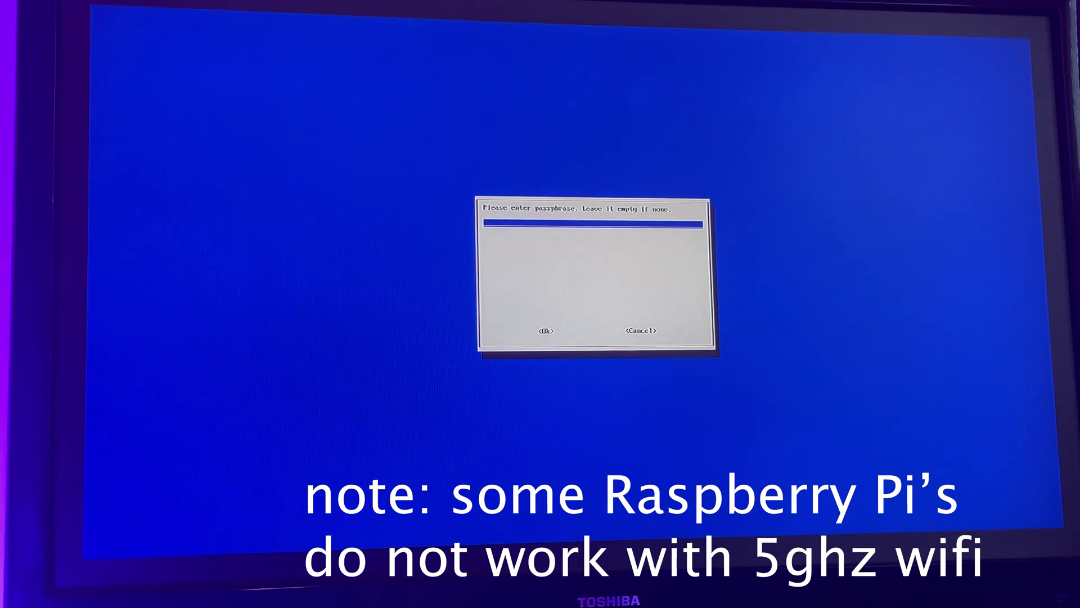
key("Return")
key("Tab")
key("Tab")
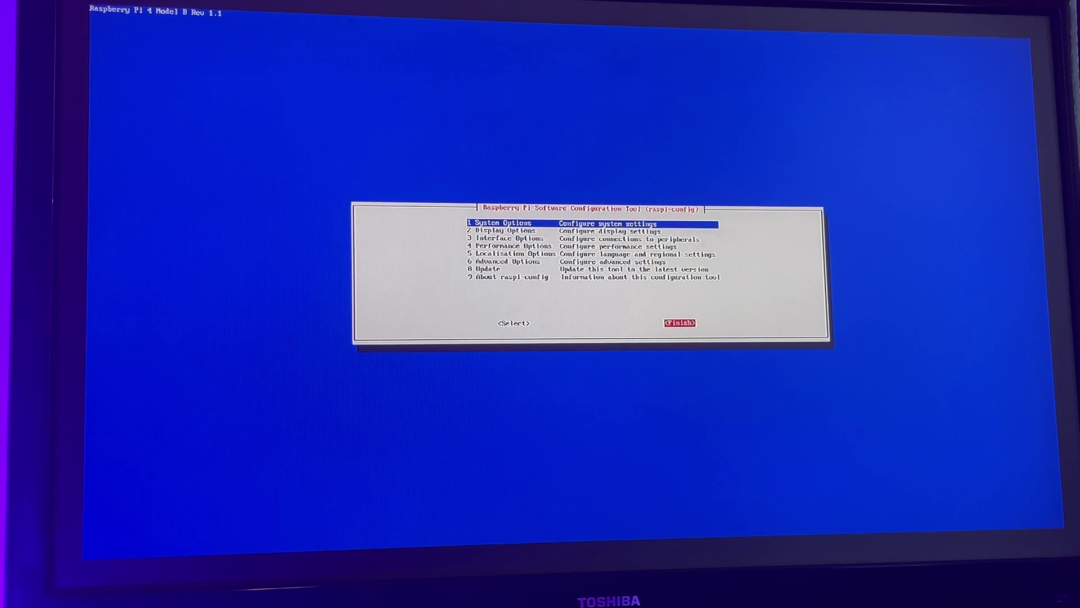
key("Return")
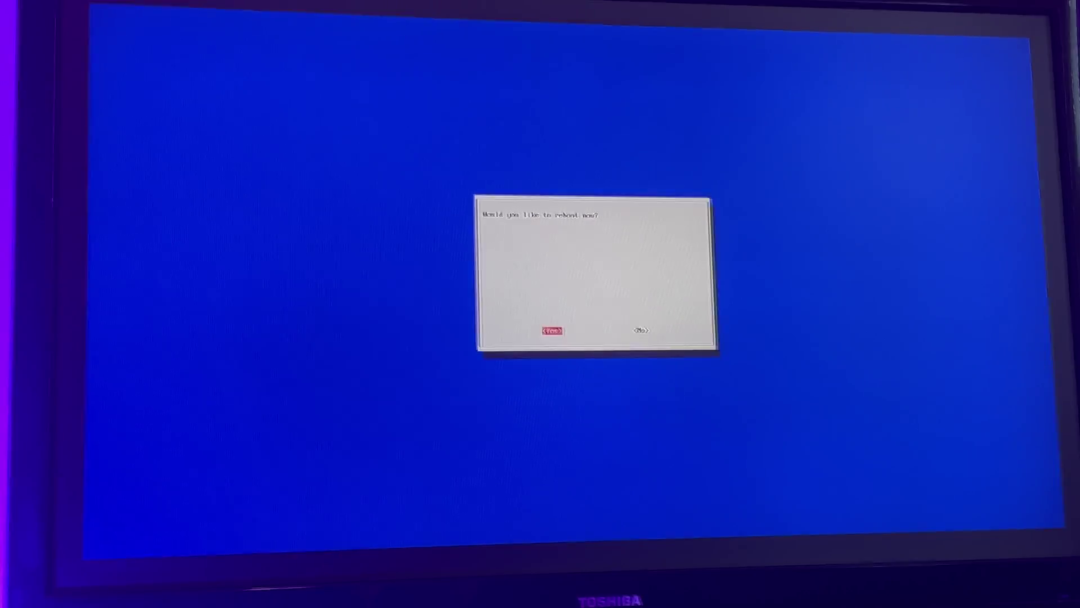
key("Return")
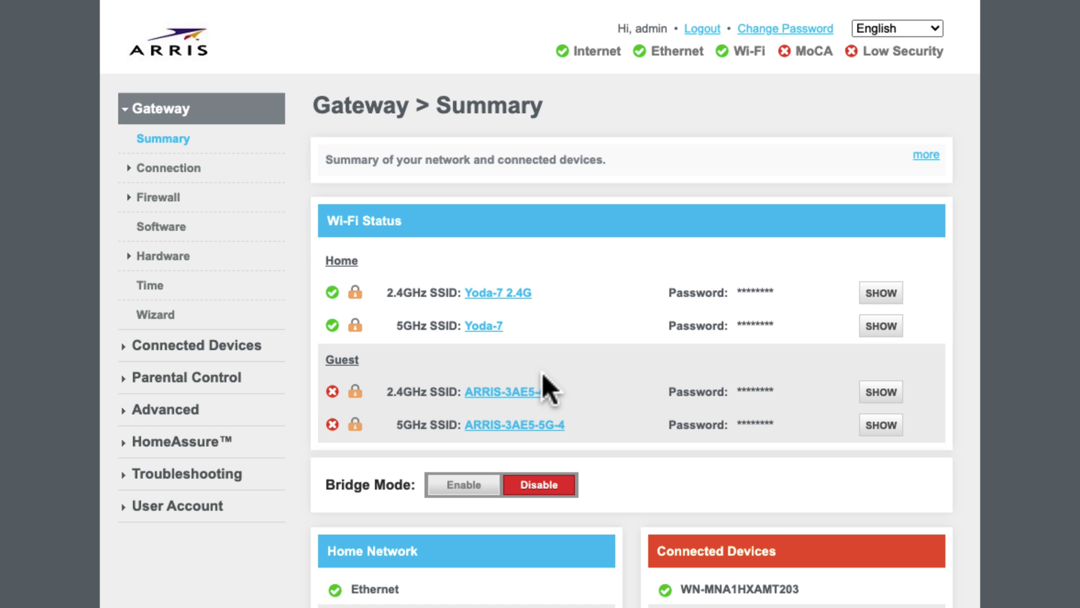
Show the router's connected devices and select raspberrypi's IP address 192.168.0.244
scroll(542, 374, "down", 5)
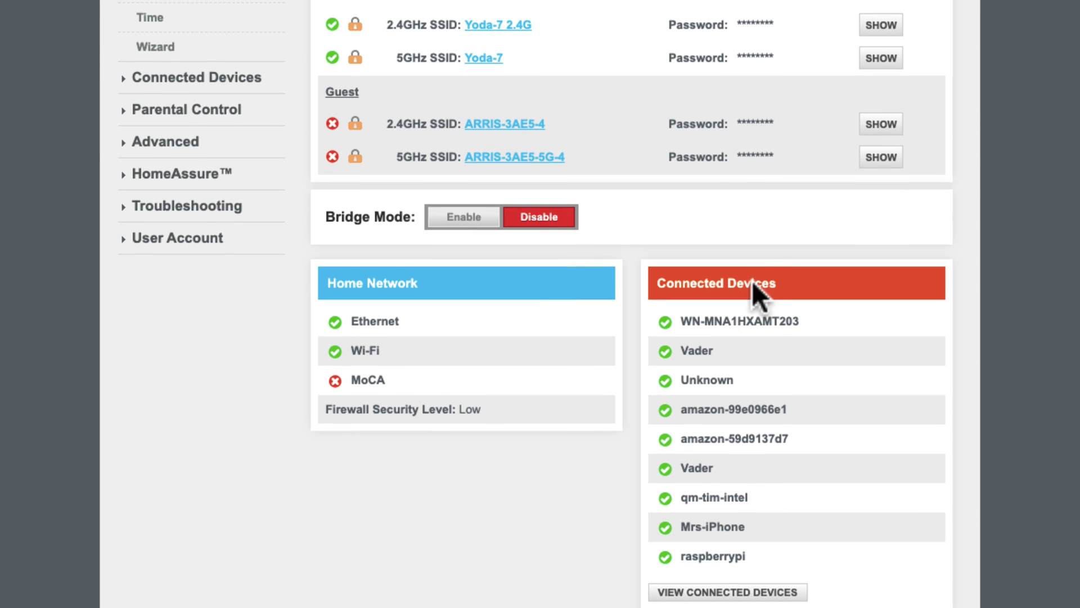
left_click(718, 594)
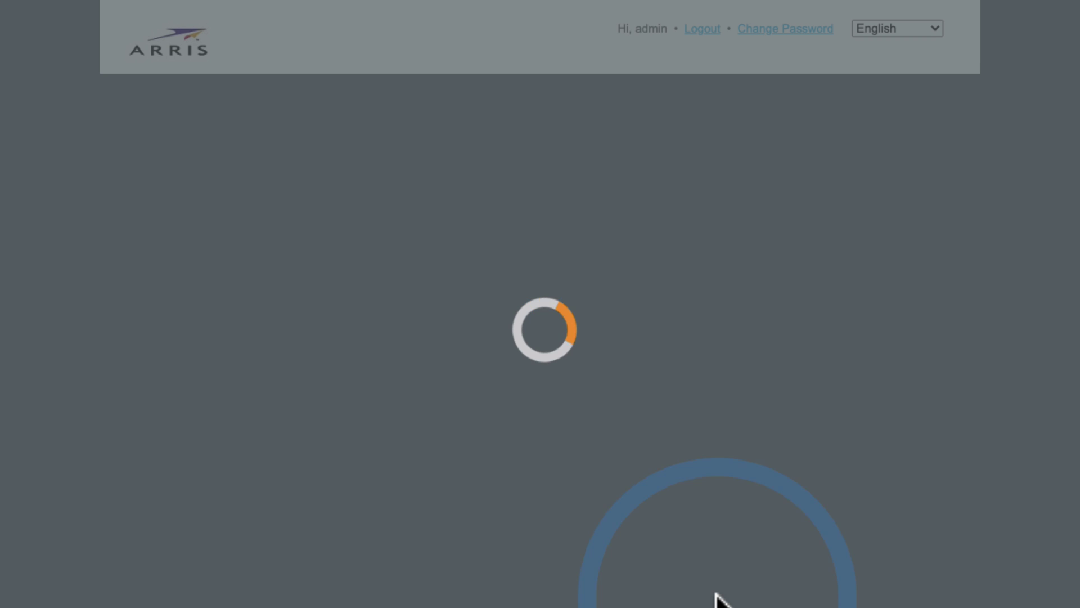
scroll(536, 365, "down", 2)
scroll(535, 362, "up", 1)
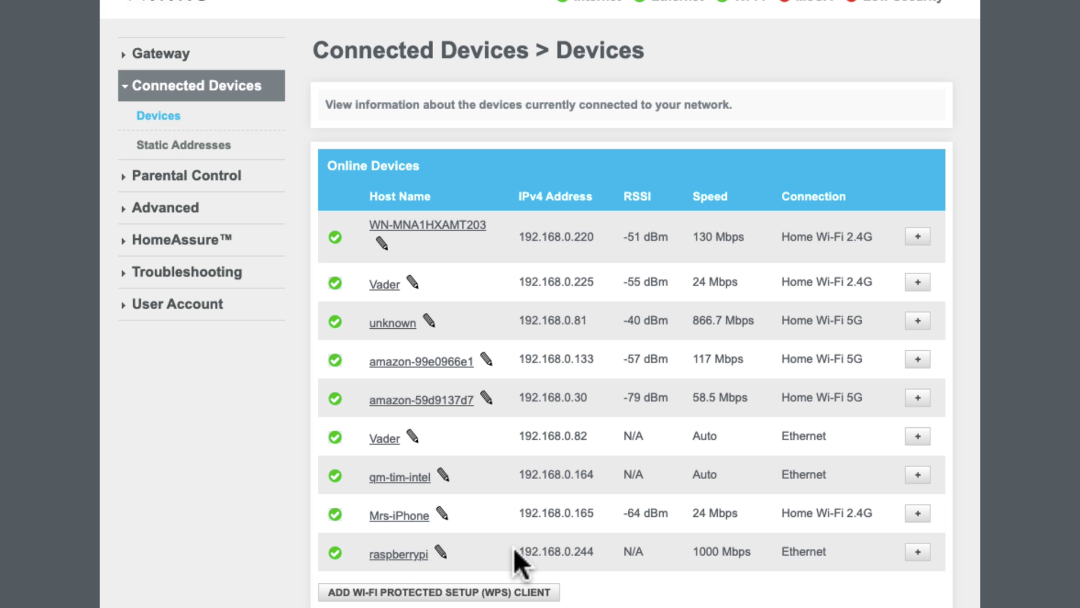
left_click_drag(514, 549, 620, 552)
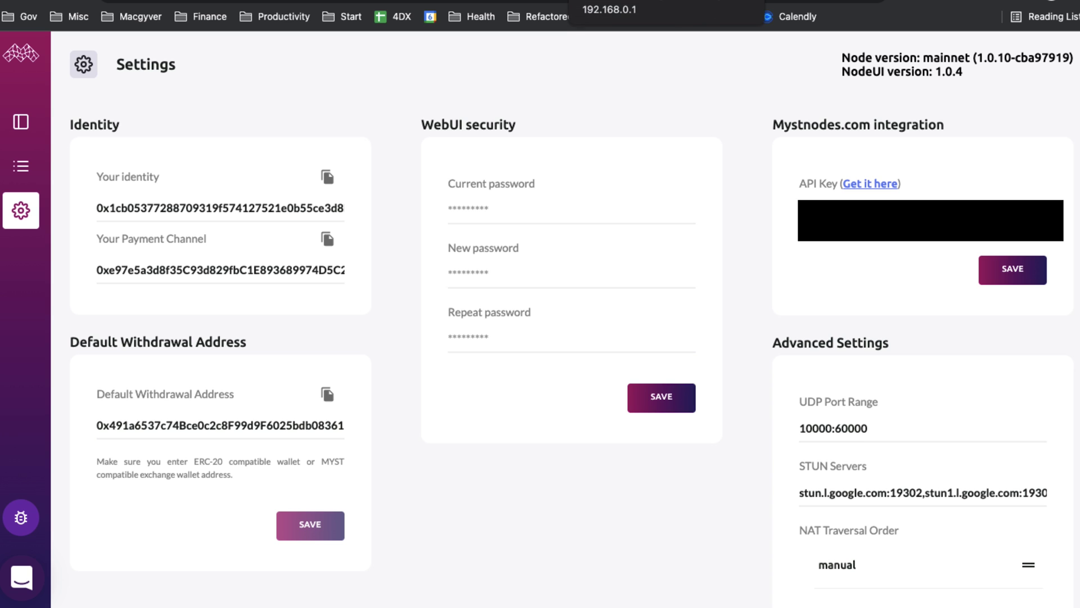
Switch back to the ARRIS router tab showing Gateway > Summary
left_click(608, 2)
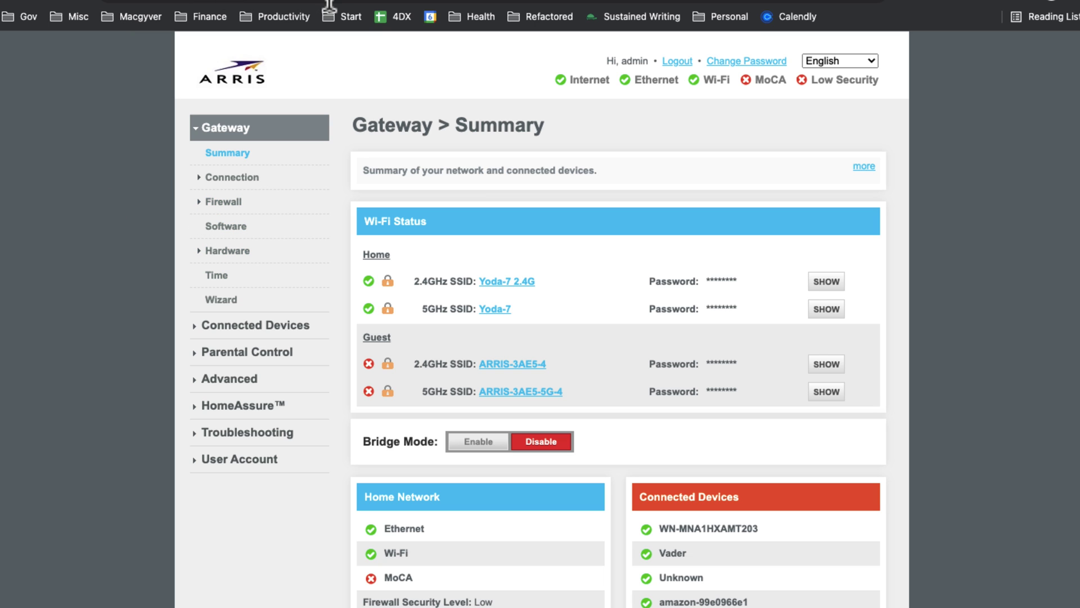
Open Gateway > Firewall > IPv4 and check the level is Minimum Security (Low)
left_click(217, 202)
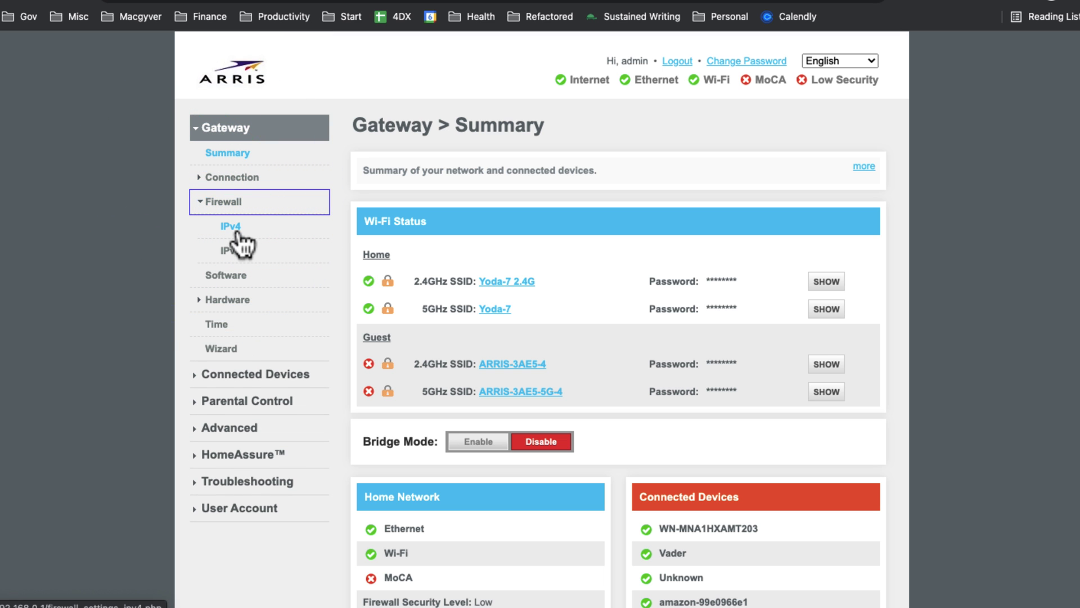
left_click(236, 228)
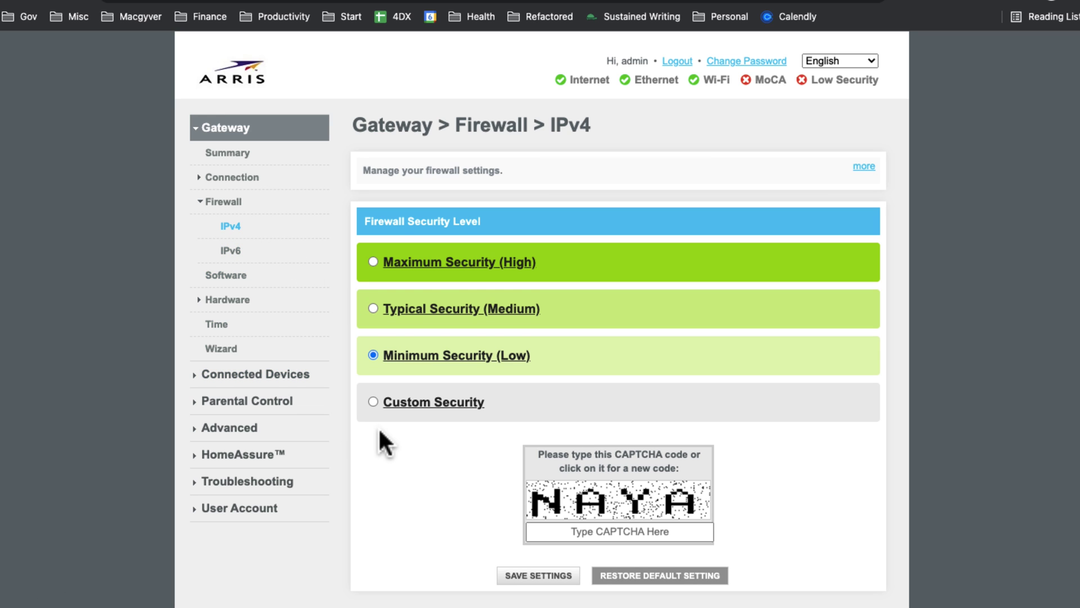
scroll(383, 436, "down", 1)
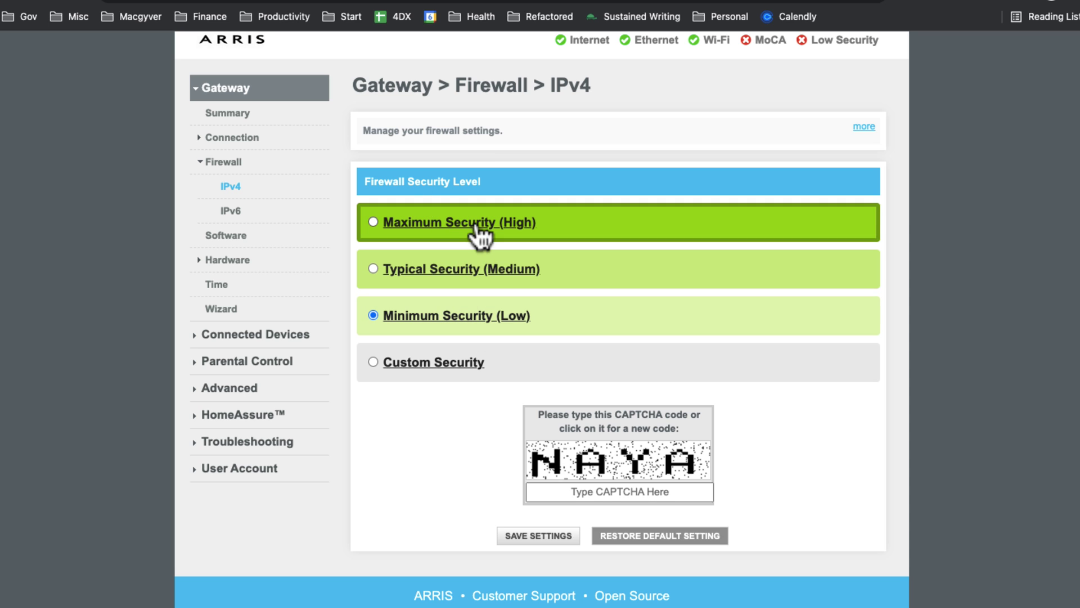
scroll(479, 230, "up", 1)
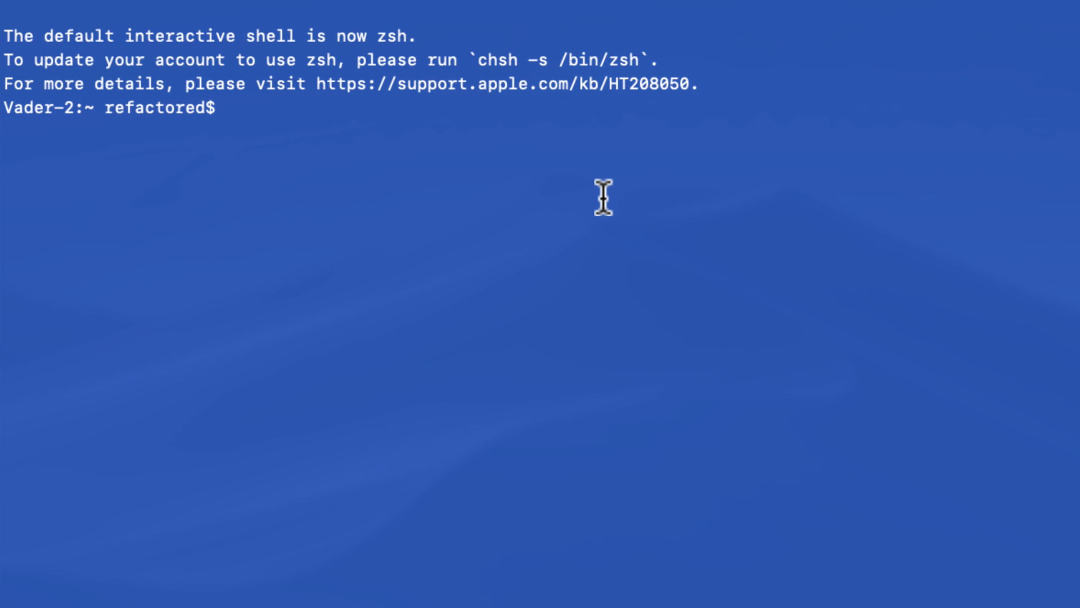
type("ssh myst@192.168.0.244")
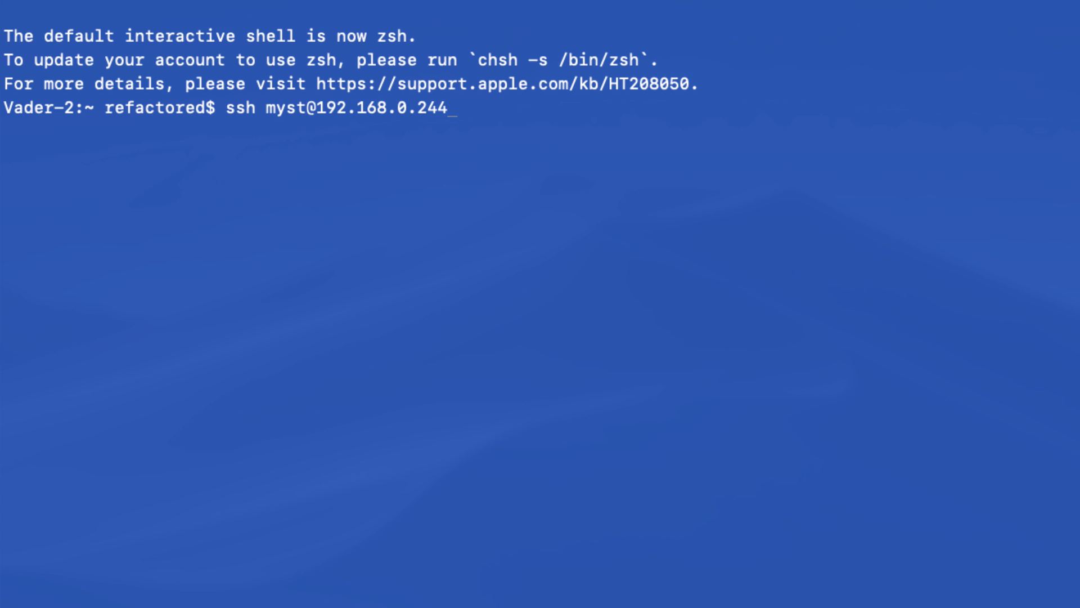
key("Return")
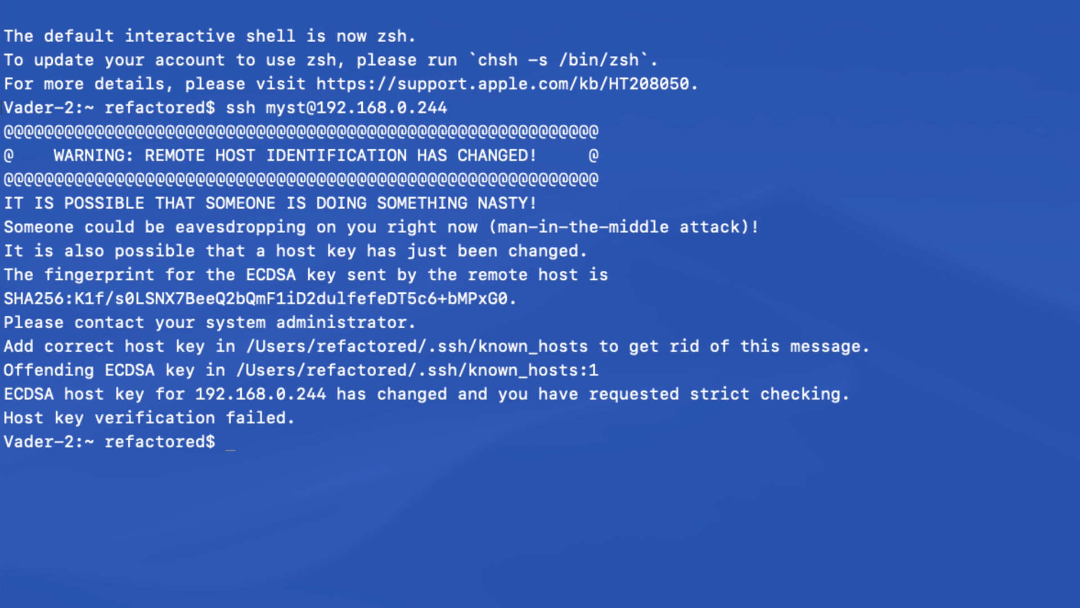
type("cd /Us")
key("Tab")
type("ref")
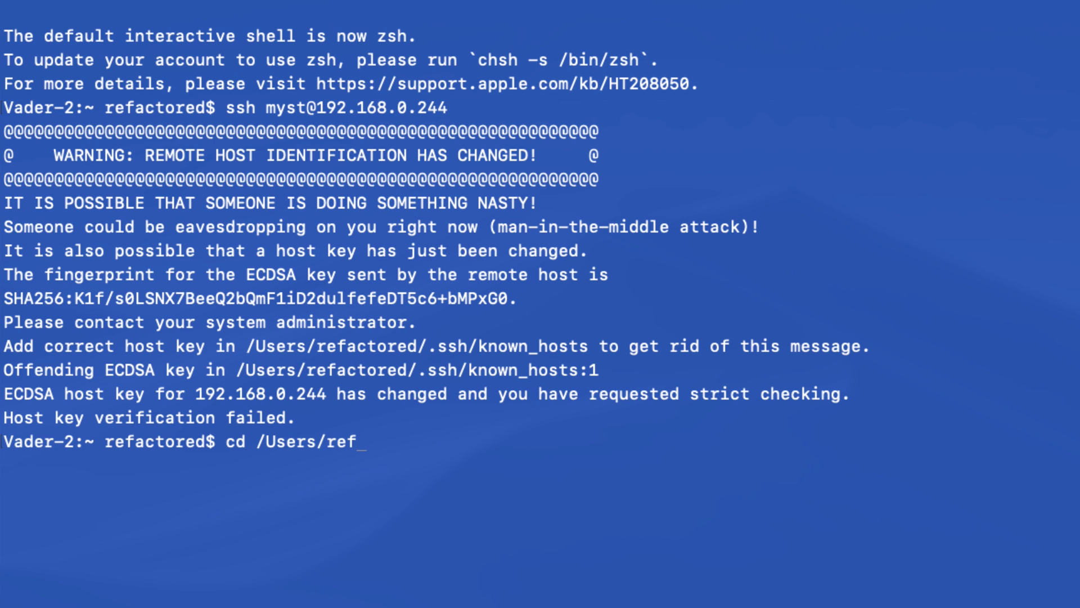
key("Tab")
type(".ss")
key("Tab")
key("Return")
type("ls")
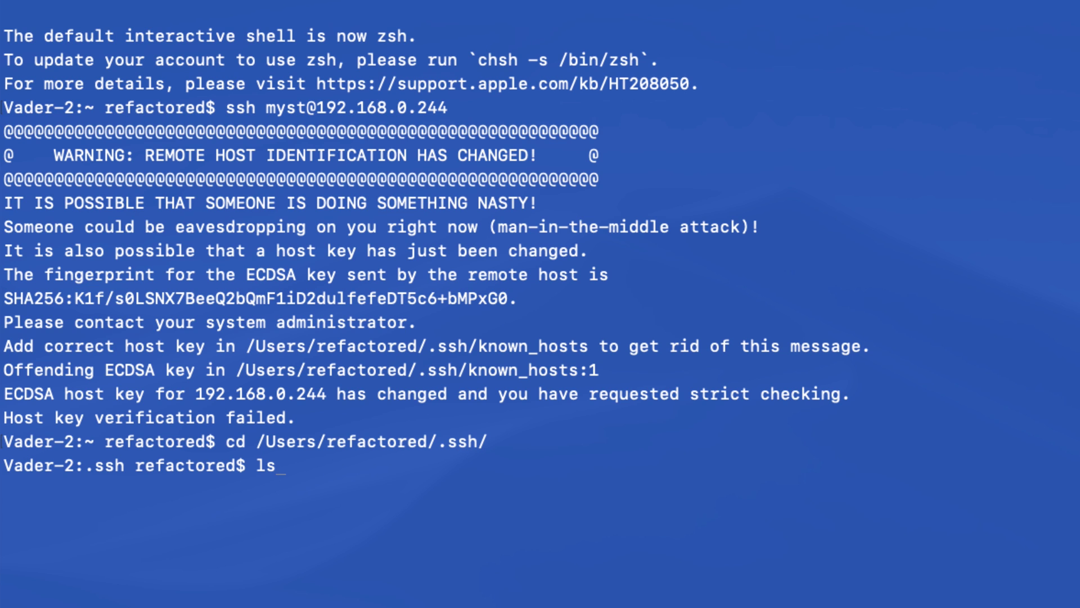
key("Return")
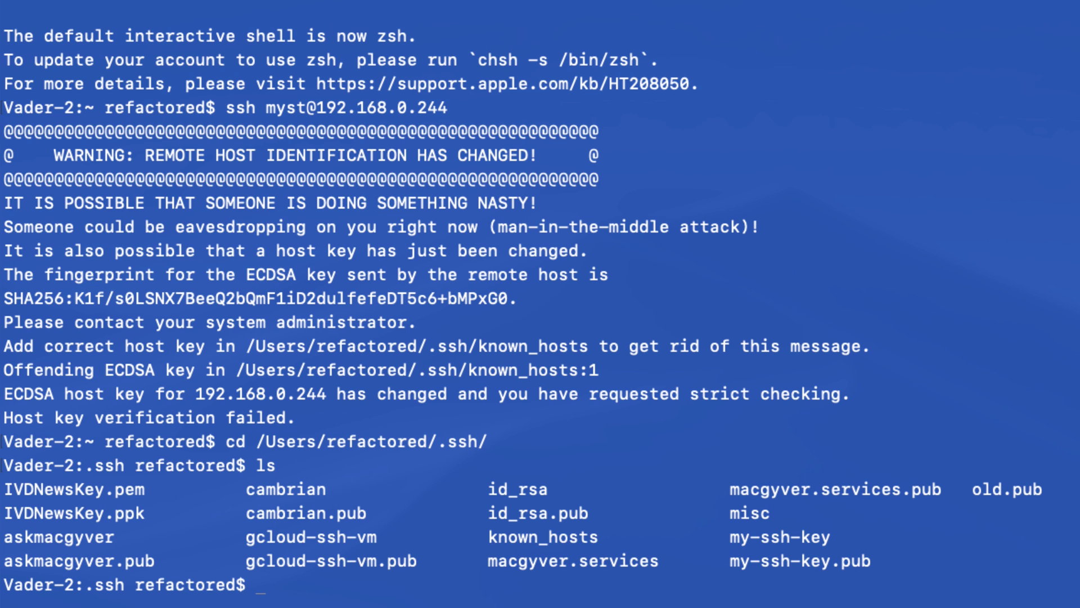
Delete the stale Pi host key line from known_hosts in vim and save
type("vim k")
key("Tab")
key("Return")
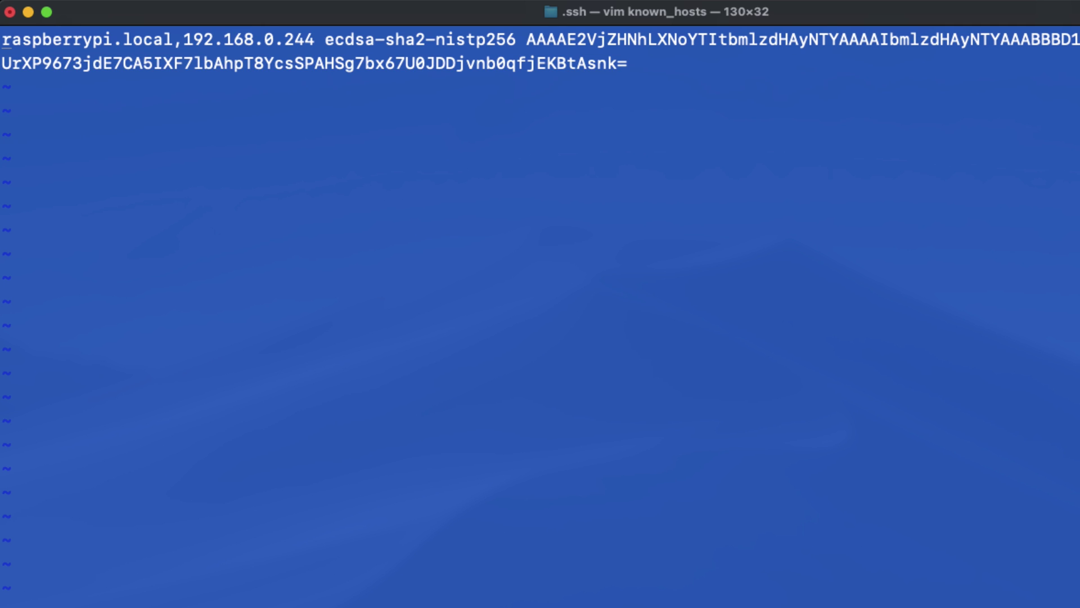
key("d")
key("d")
type(":wq")
key("Return")
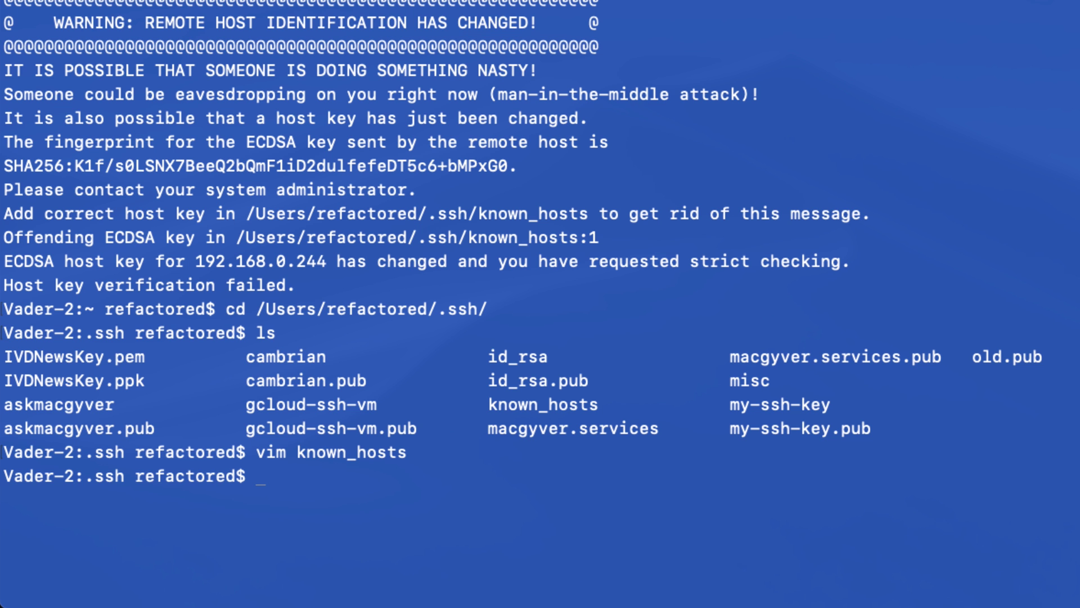
Reconnect to the Pi over ssh, accept its new fingerprint, log in, and run passwd
key("Up")
key("Up")
key("Up")
key("Down")
key("Return")
type("yes")
key("Return")
type("mystberry")
key("Return")
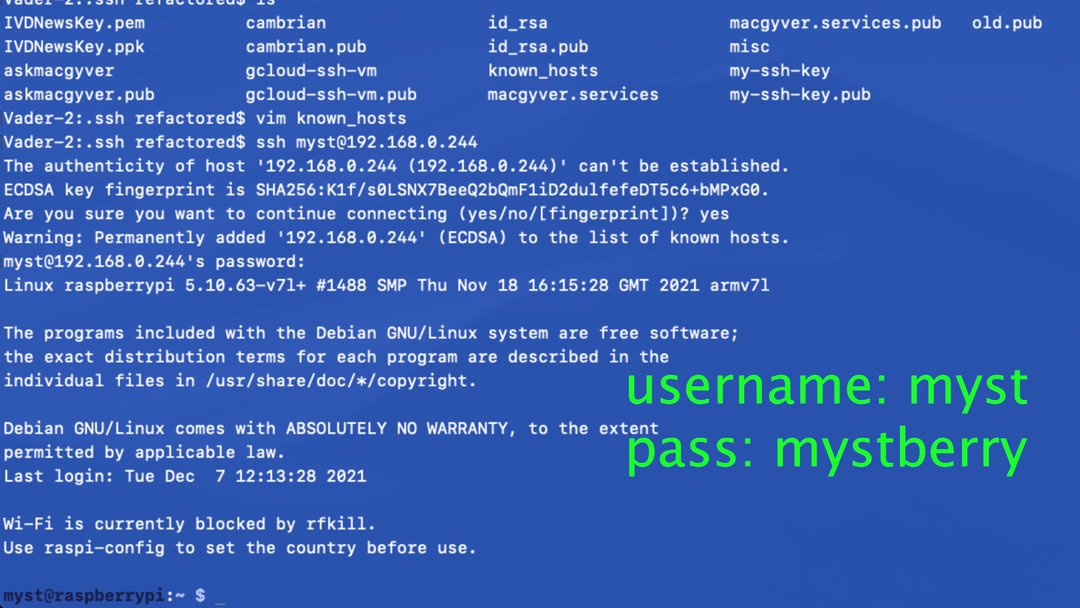
type("ls")
key("Return")
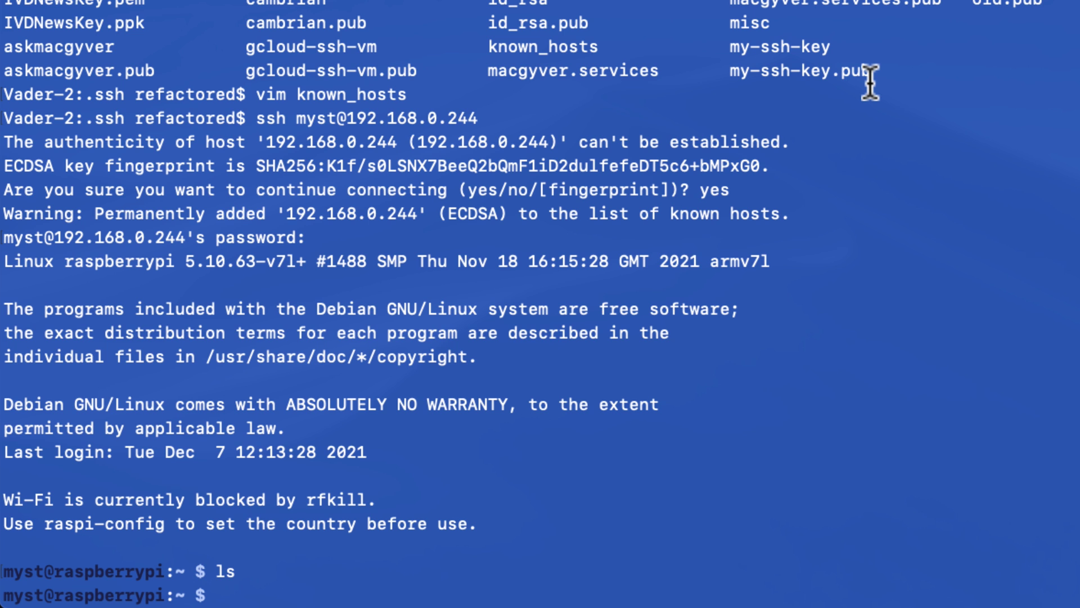
type("passwd")
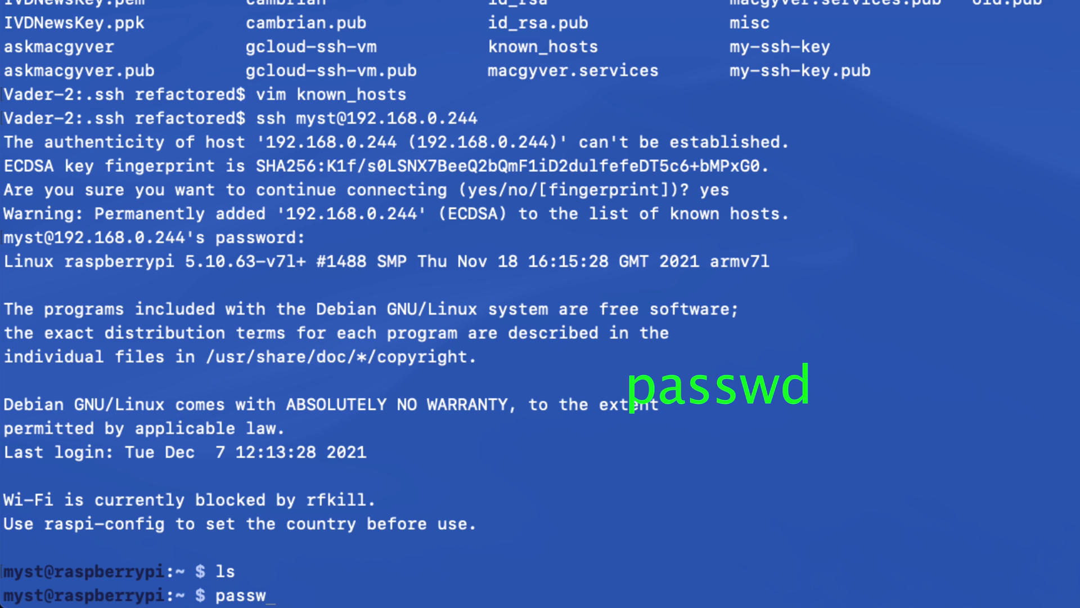
key("Return")
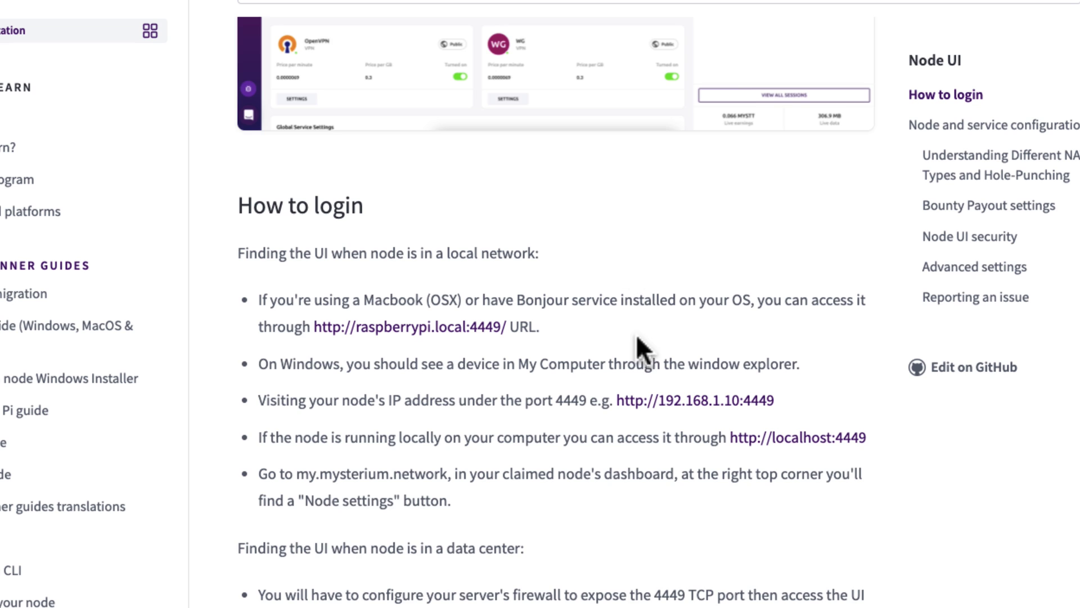
Open raspberrypi.local:4449, start node setup, and enter the new Web UI password twice
scroll(637, 344, "down", 2)
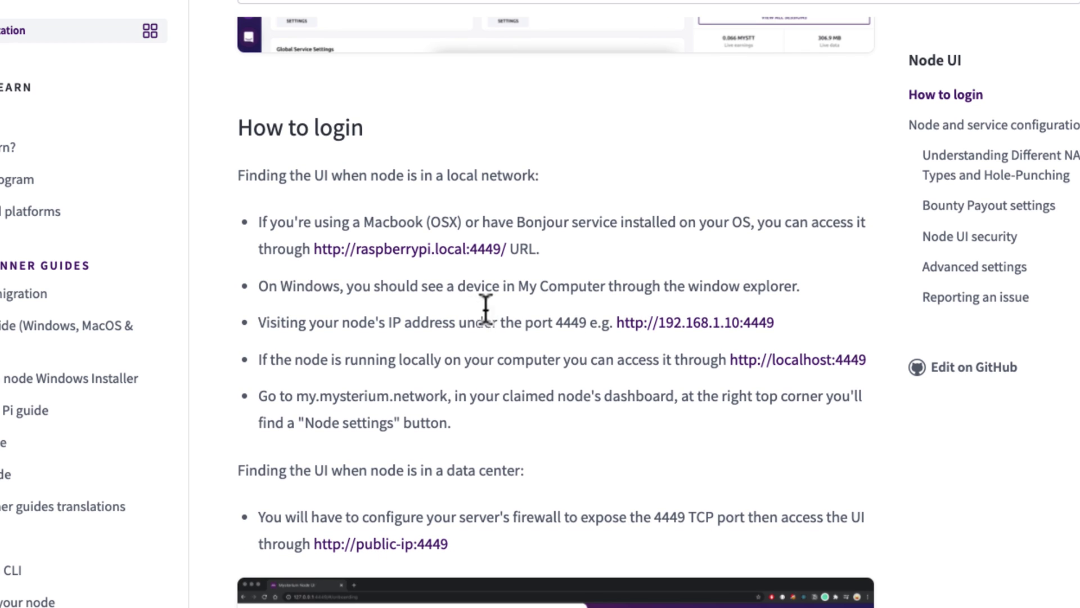
left_click(465, 252)
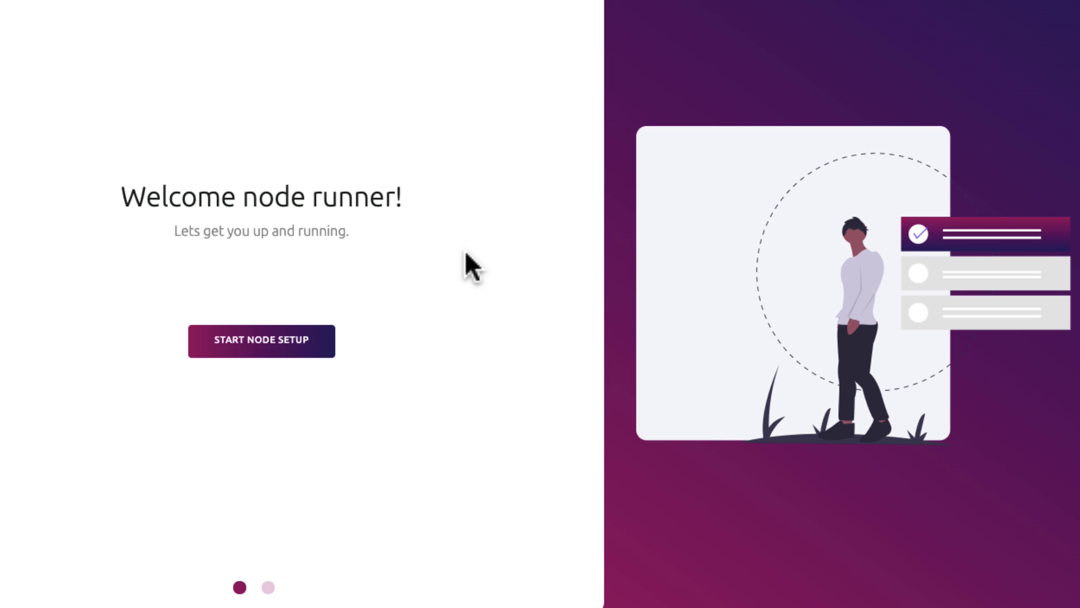
left_click(288, 334)
key("Tab")
type("••••••••••")
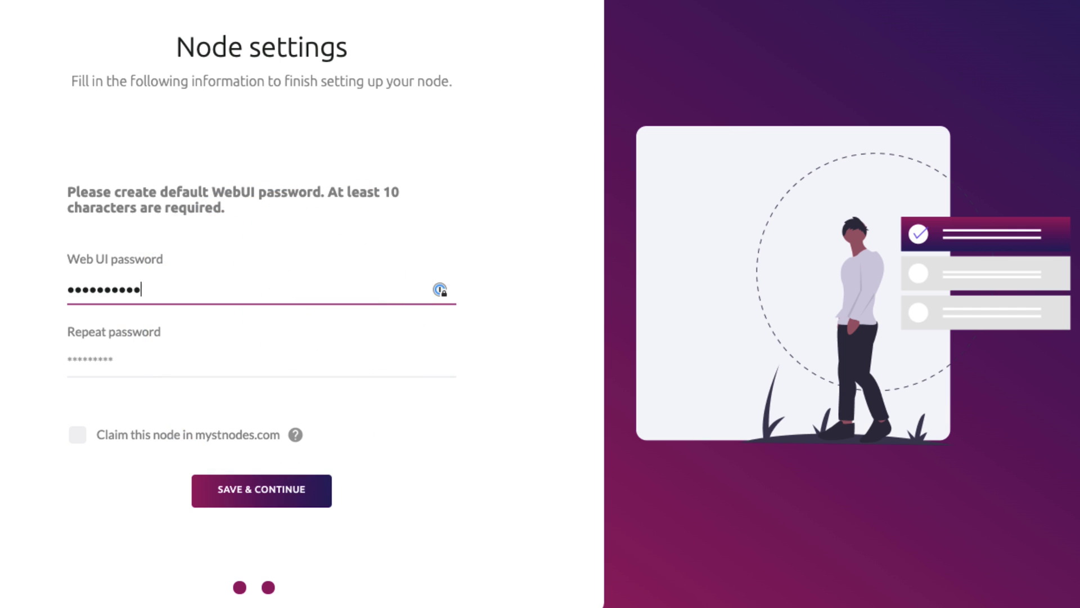
key("Tab")
type("••••••••••")
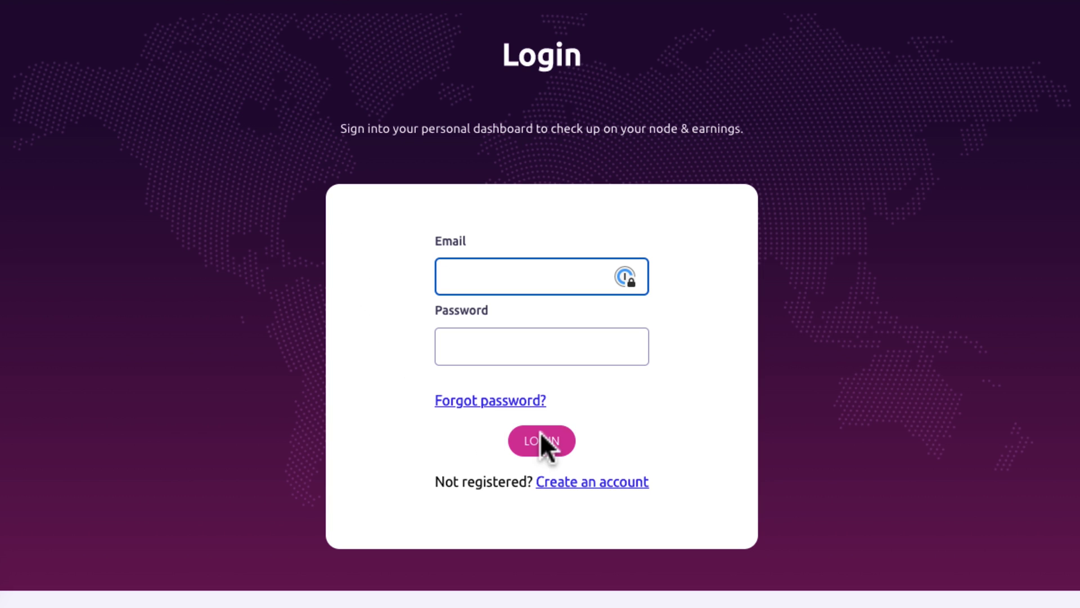
Sign in, copy the mystnodes API key via 'Get it here', and save it in node Settings
left_click(587, 481)
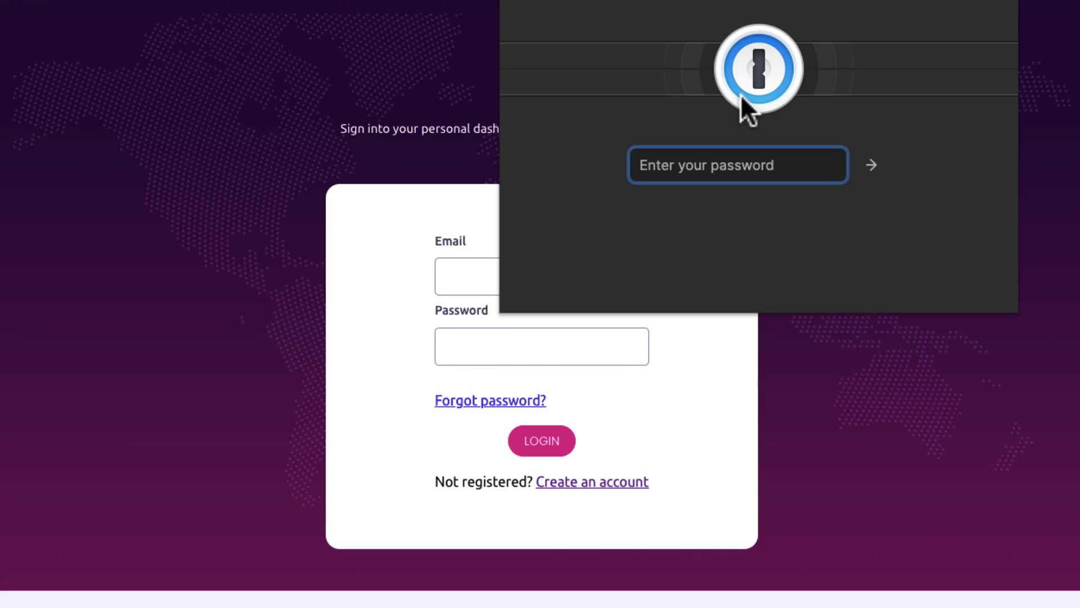
type("•••••••••••••")
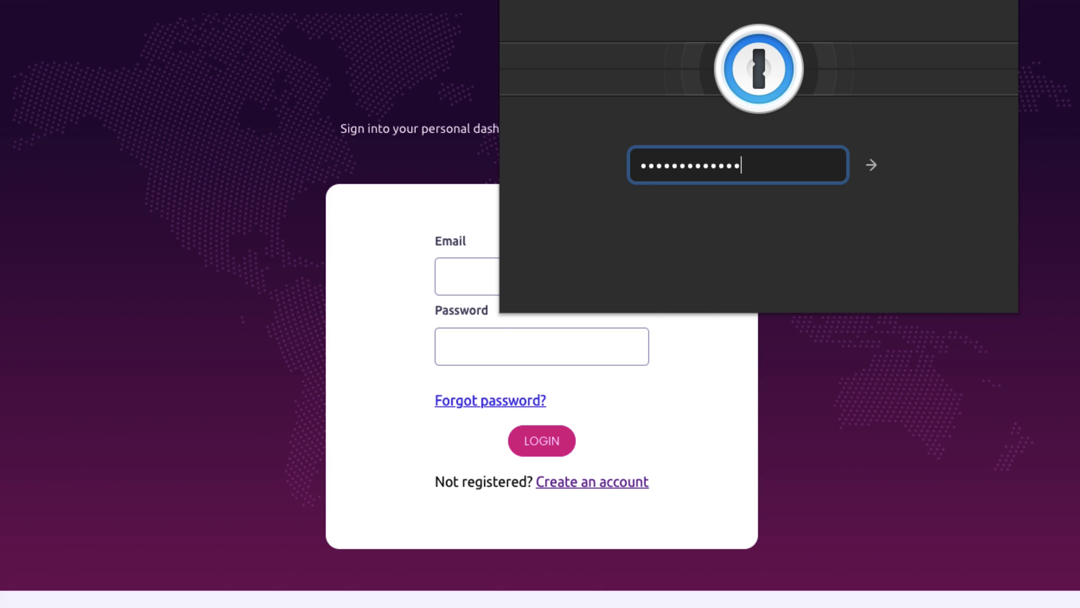
type("•")
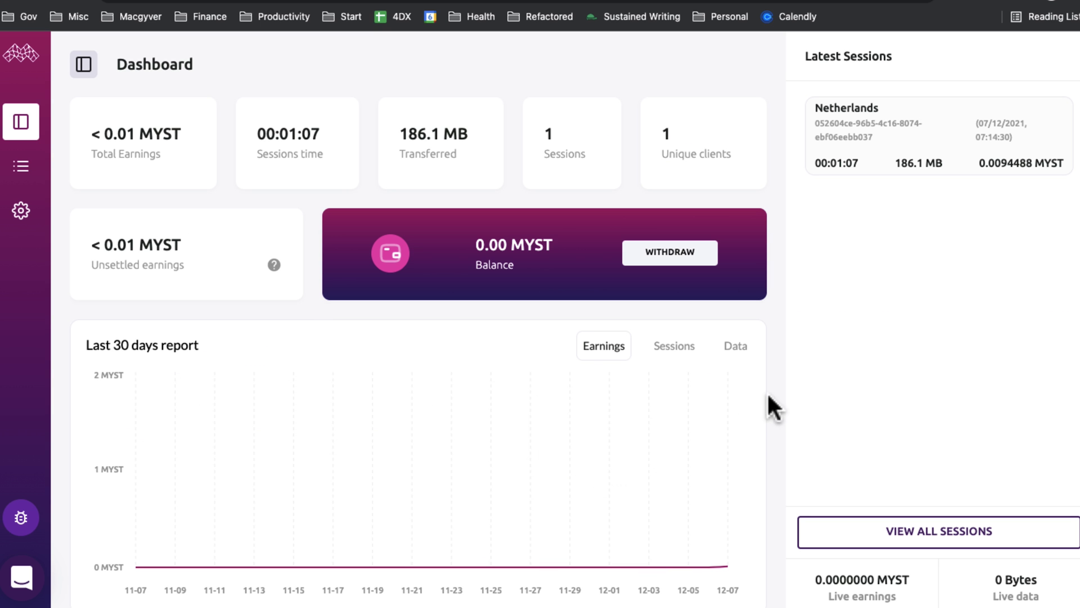
left_click(21, 211)
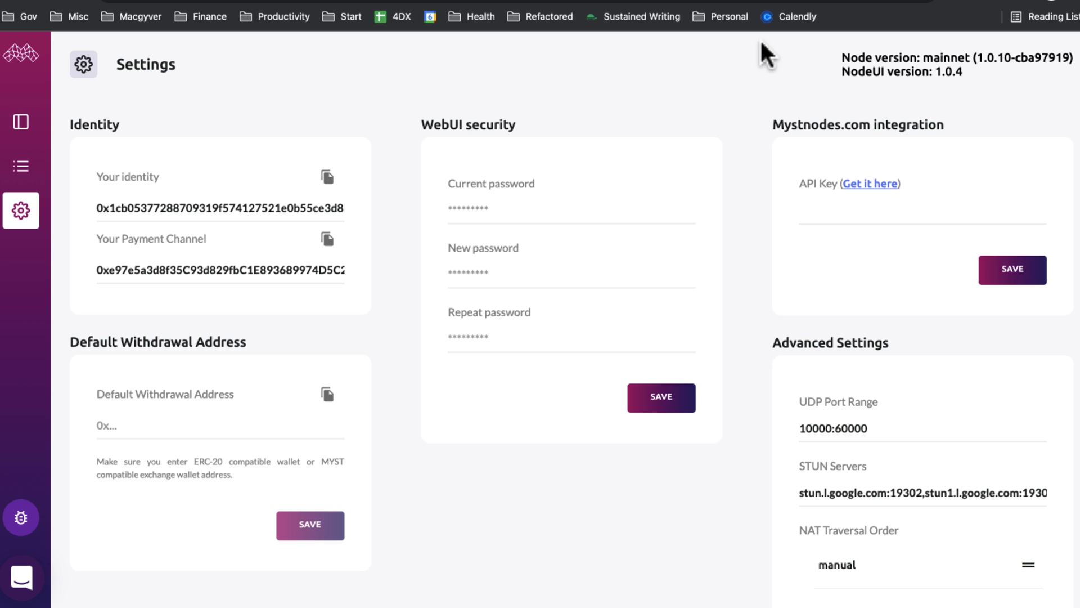
left_click(869, 184)
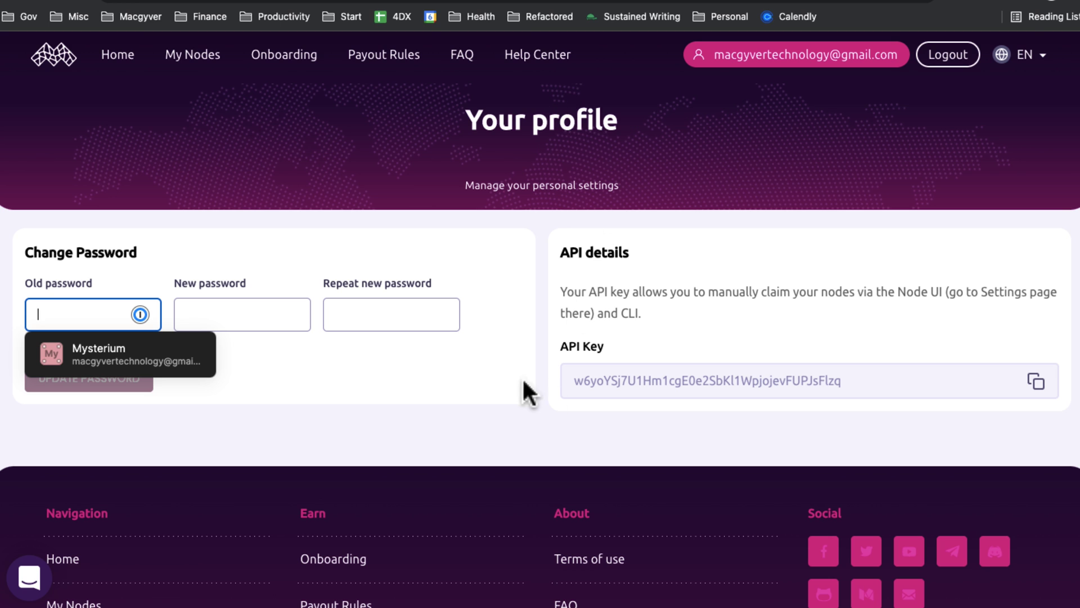
left_click(1048, 398)
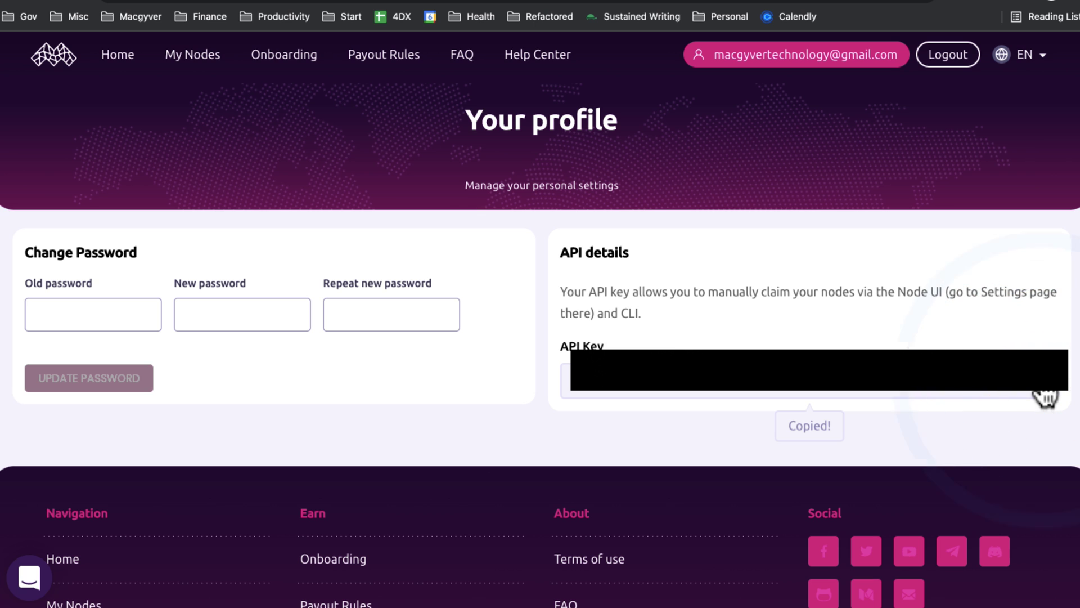
key("super+w")
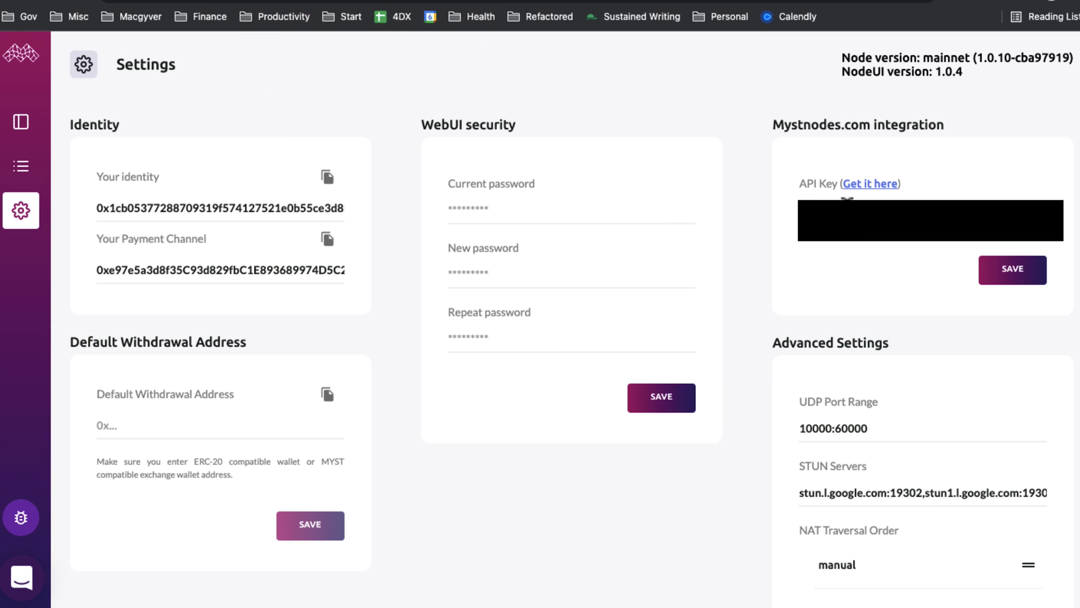
left_click(846, 198)
left_click(1023, 273)
Enable 'Only Mysterium verified partner traffic' in Global Service Settings and confirm the services restart
key("super+Left")
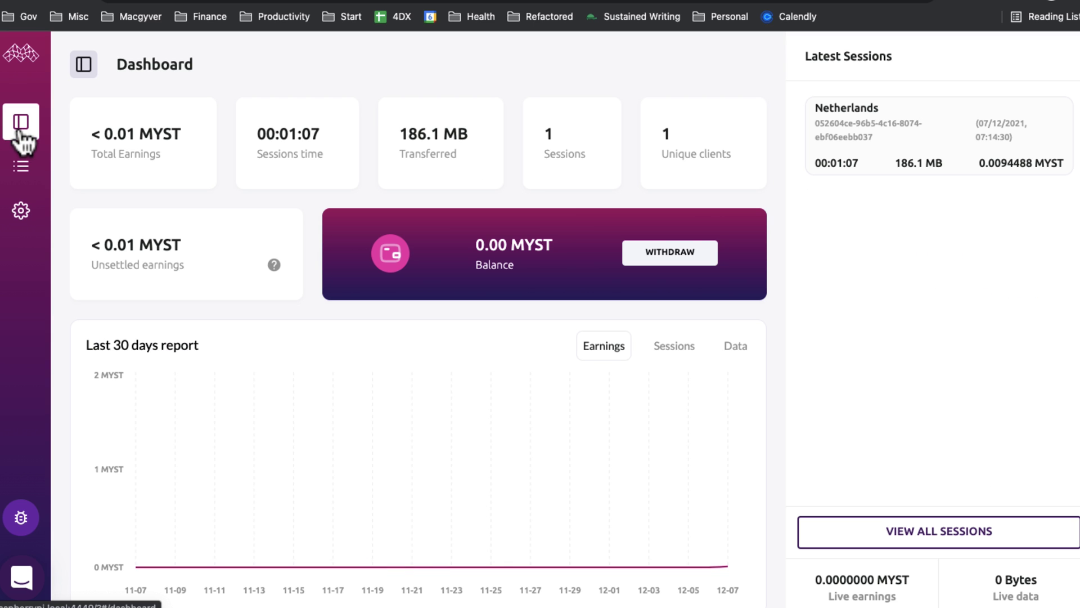
scroll(215, 264, "down", 9)
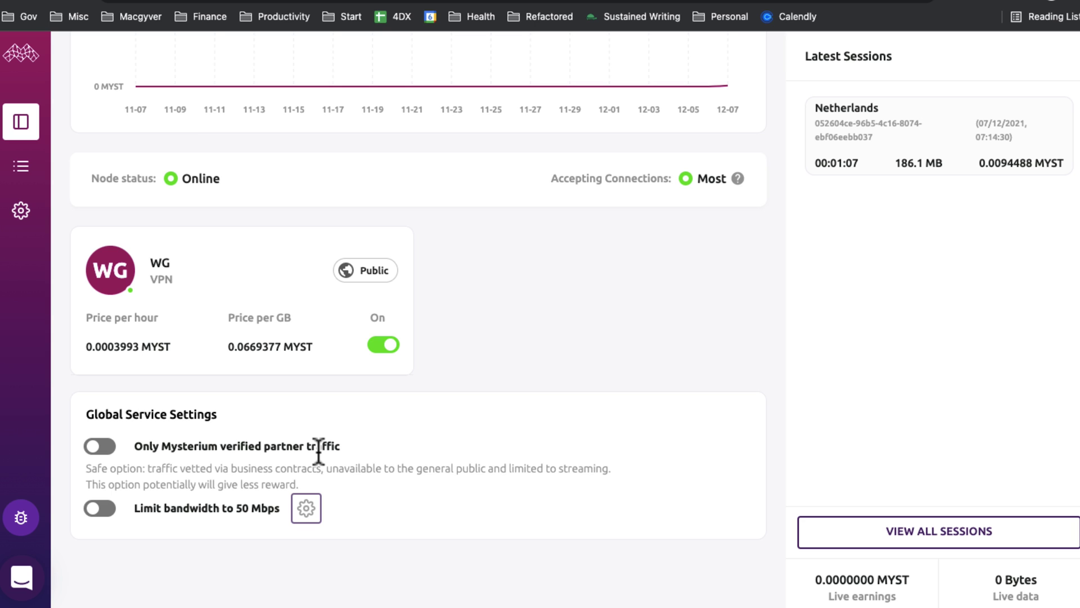
left_click(97, 446)
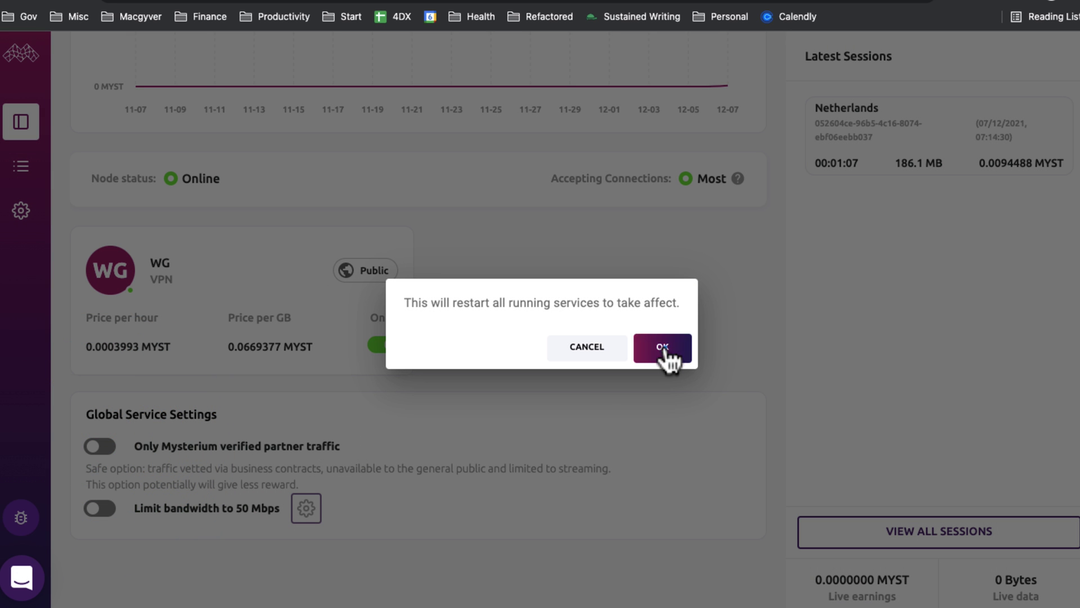
left_click(664, 348)
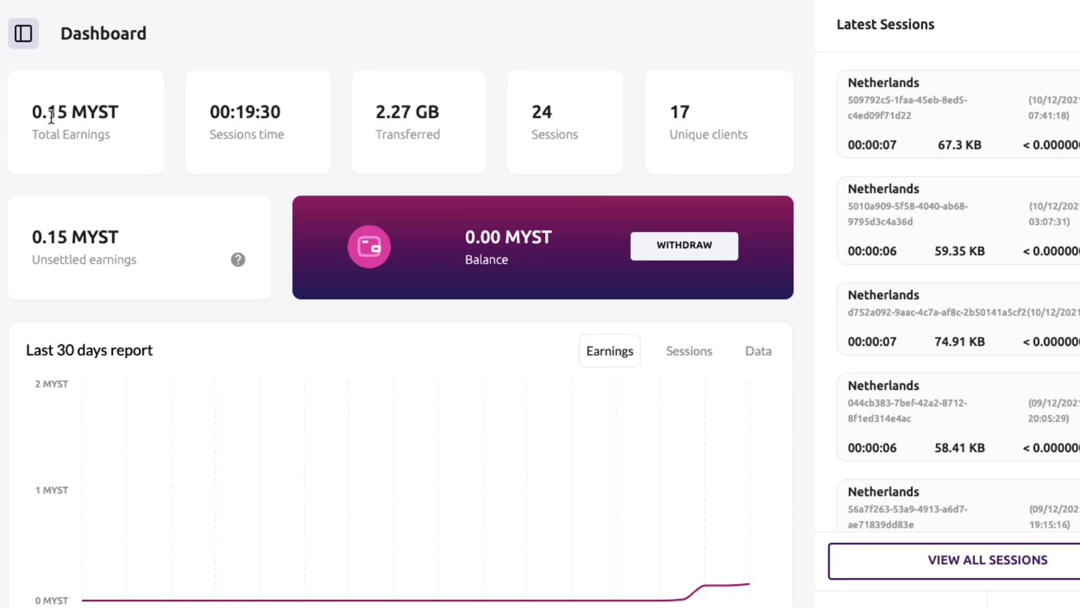
Calculate 0.15*0.6 in Spotlight, then return to the dashboard's earnings chart
key("super+space")
type("0.15*")
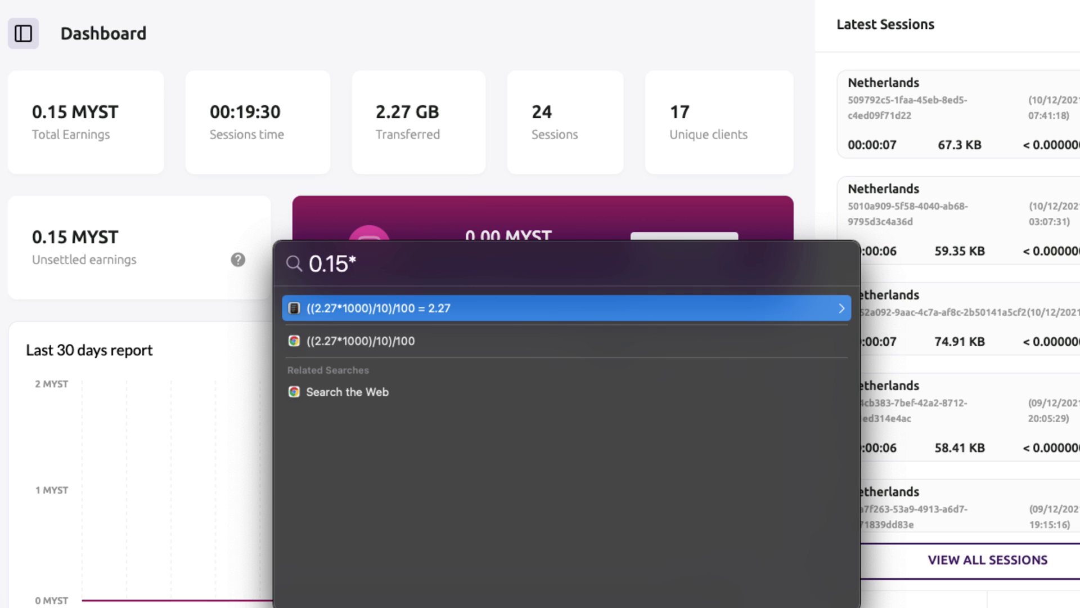
type("0.6")
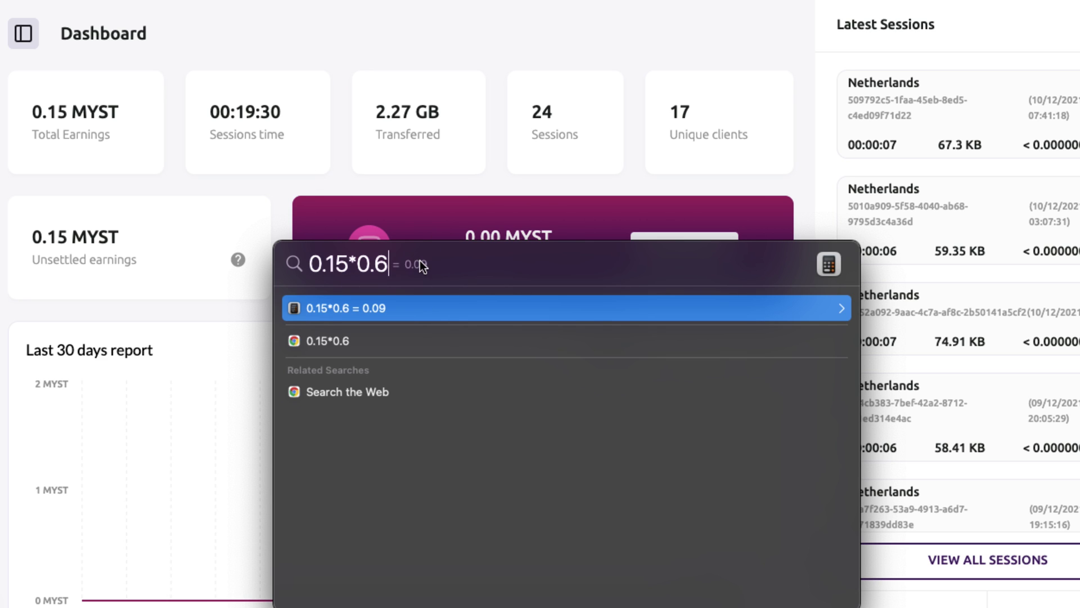
left_click(22, 179)
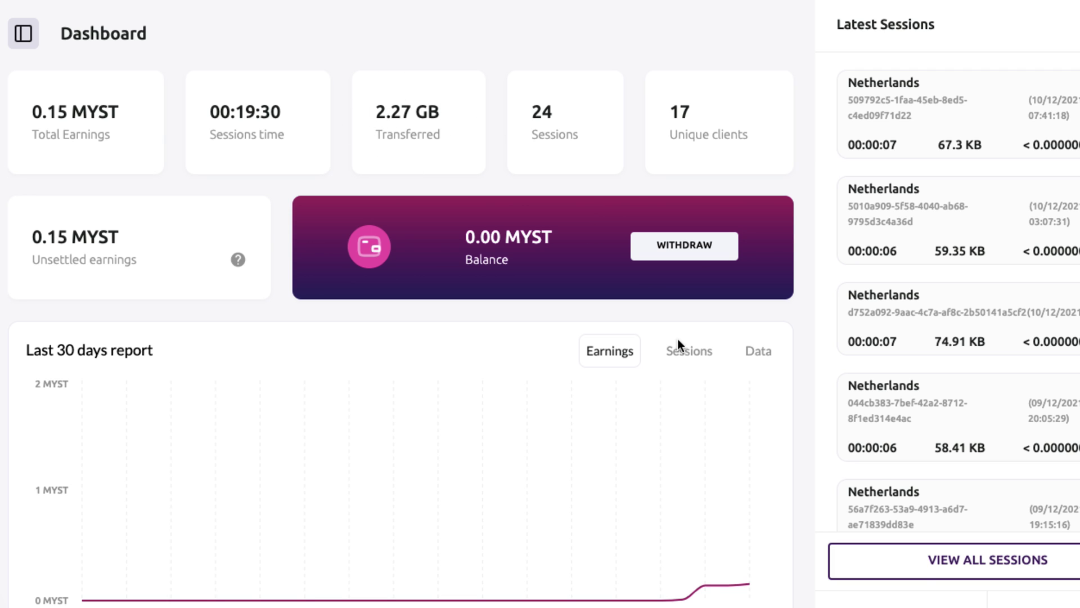
mouse_move(722, 567)
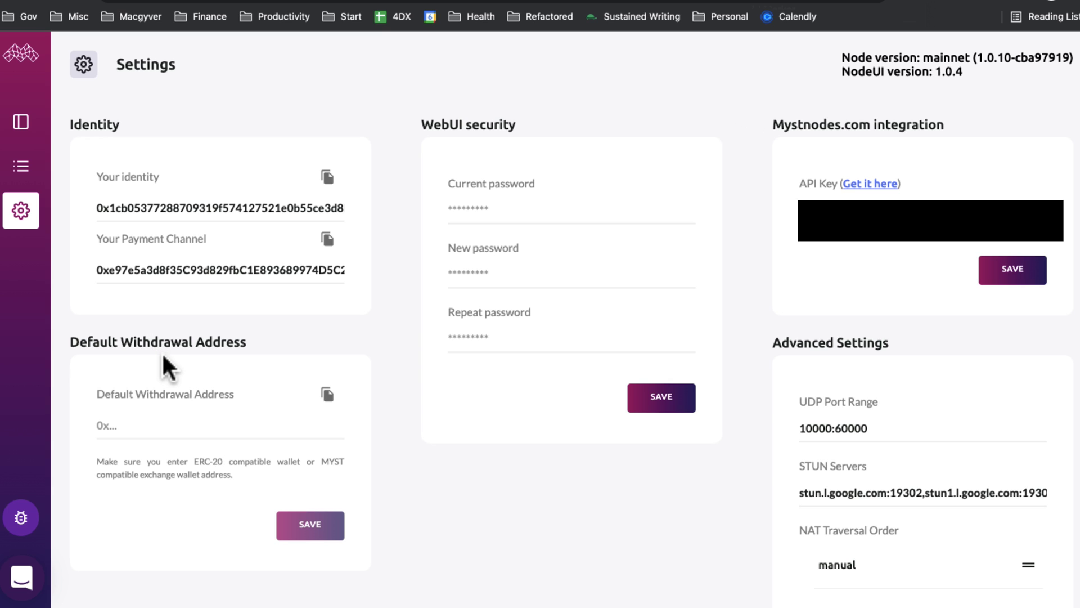
Copy the MetaMask account address, paste it into Default Withdrawal Address, and save
left_click(950, 3)
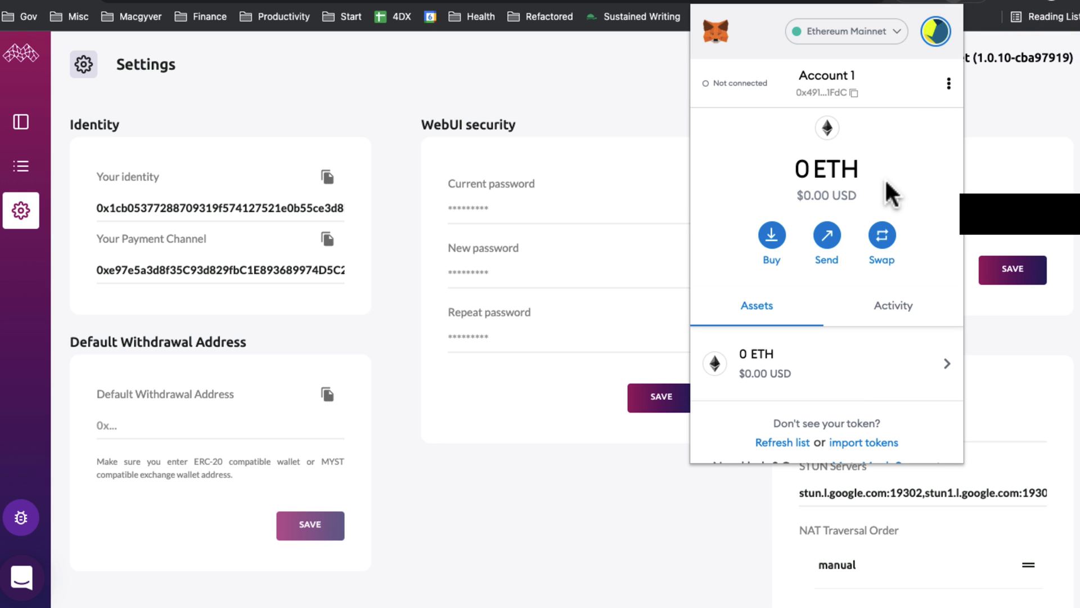
left_click(853, 93)
left_click(252, 426)
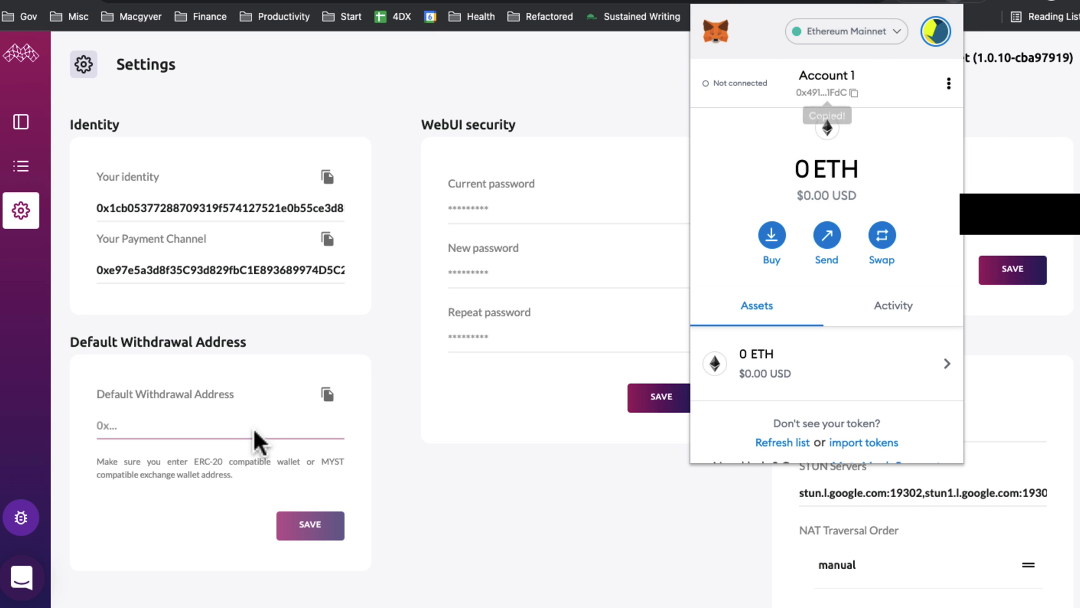
left_click(181, 426)
key("super+v")
left_click(309, 532)
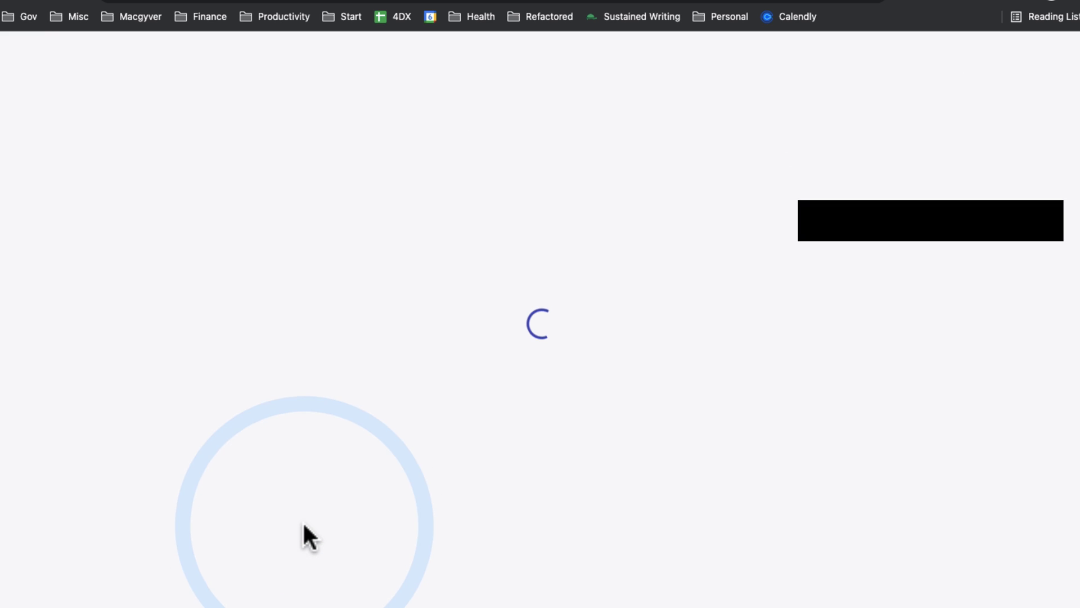